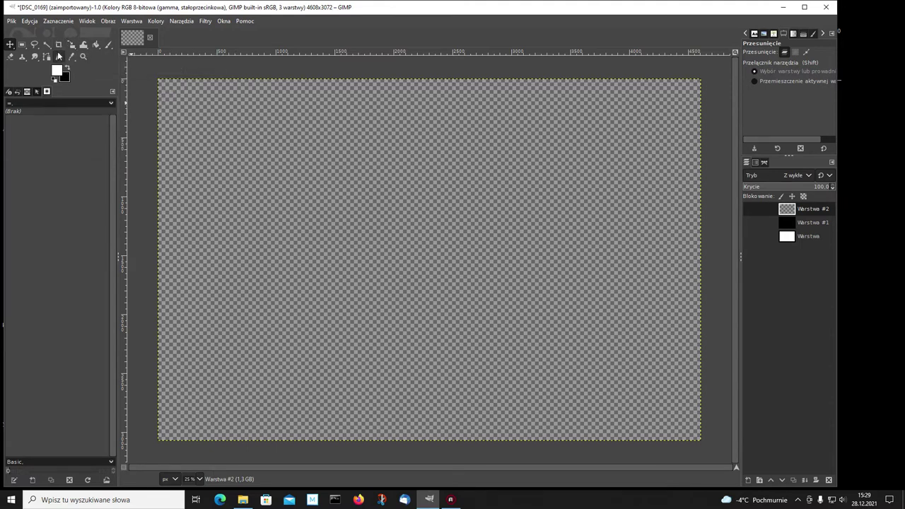
# Step: Add a 650 px white Tahoma Bold TRAVEL text box in the upper left of the canvas
pyautogui.click(59, 57)
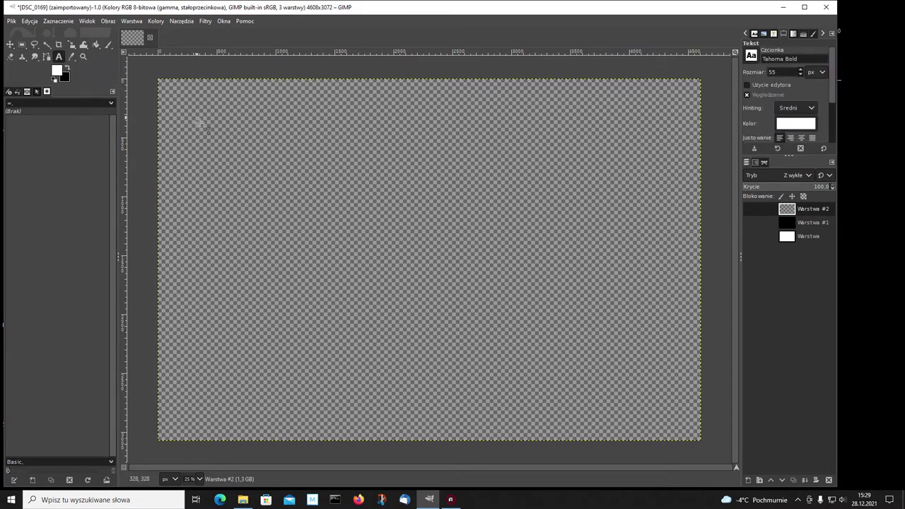
pyautogui.moveTo(244, 134)
pyautogui.mouseDown()
pyautogui.moveTo(257, 165)
pyautogui.moveTo(602, 263)
pyautogui.mouseUp()
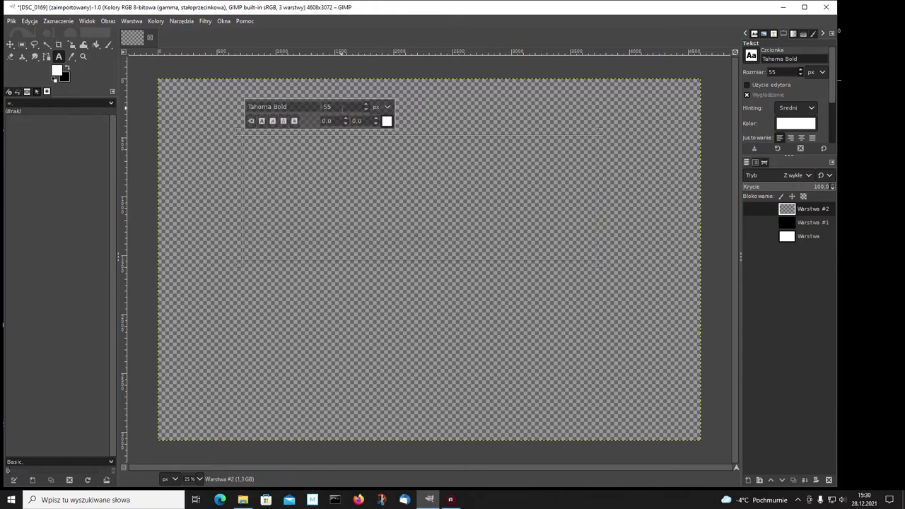
pyautogui.doubleClick(343, 107)
pyautogui.press('BackSpace')
pyautogui.write('650')
pyautogui.write('TRA')
pyautogui.write('VE')
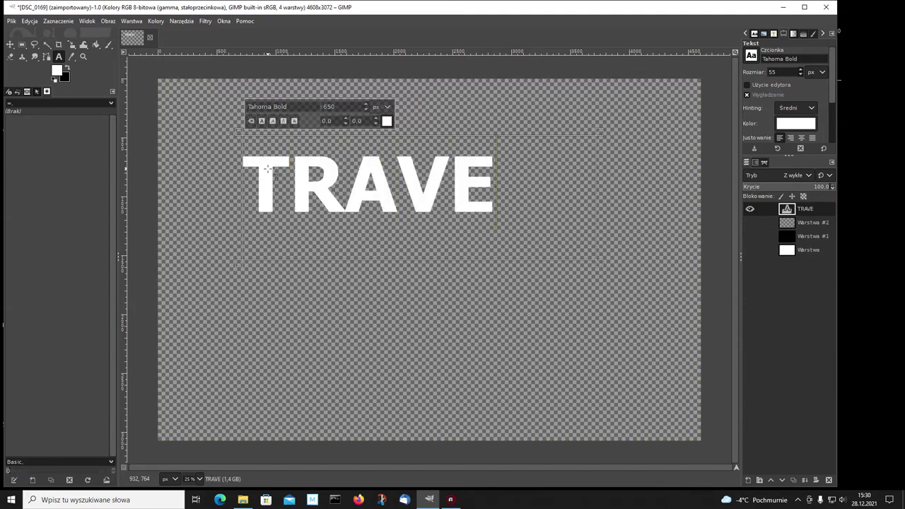
pyautogui.write('L')
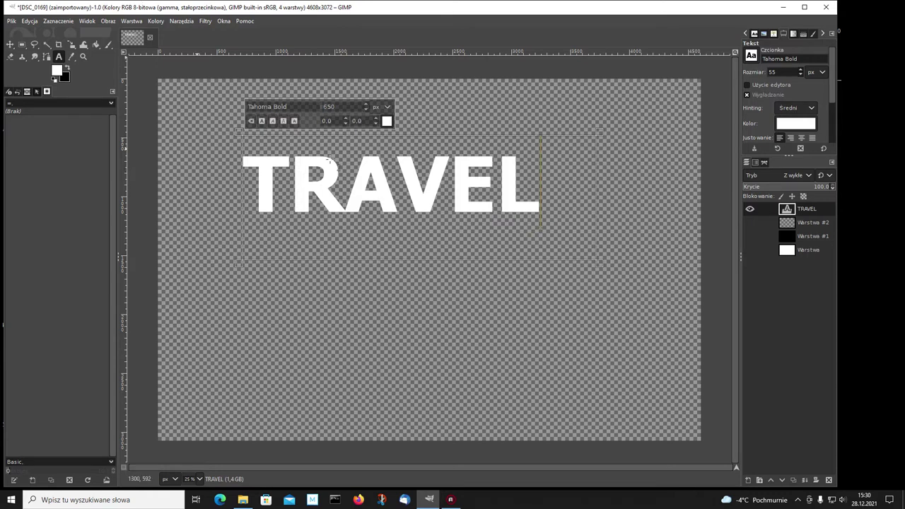
pyautogui.moveTo(596, 257); pyautogui.dragTo(554, 248)
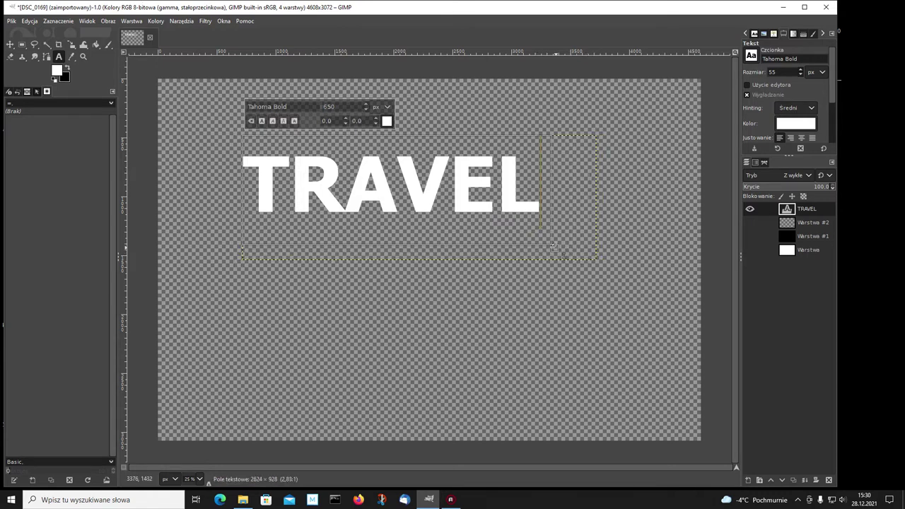
pyautogui.moveTo(554, 248); pyautogui.dragTo(551, 244)
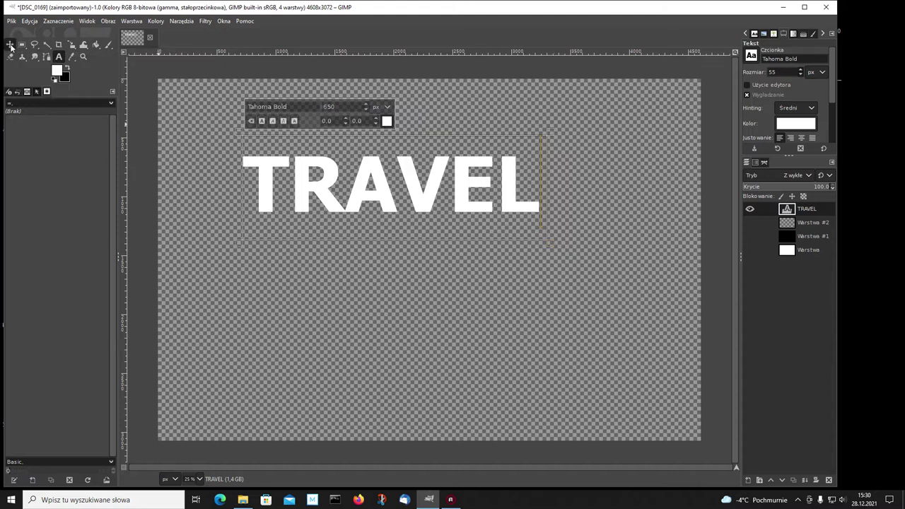
# Step: Move TRAVEL to the canvas centre and show the black Warstwa #1 layer behind it
pyautogui.click(11, 45)
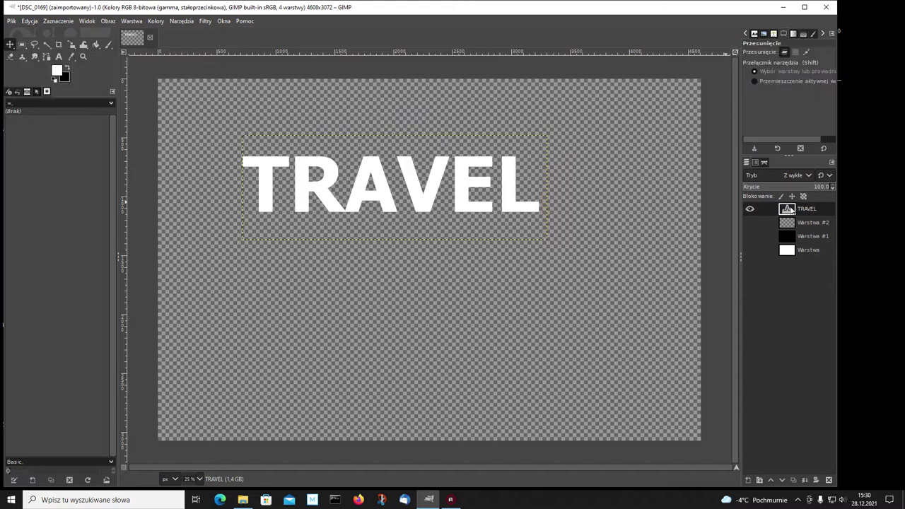
pyautogui.moveTo(362, 173); pyautogui.dragTo(419, 233)
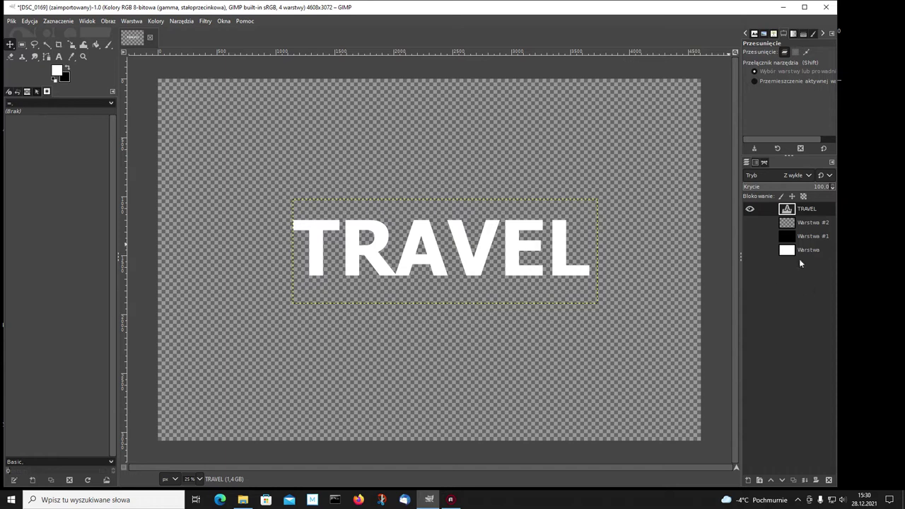
pyautogui.click(751, 236)
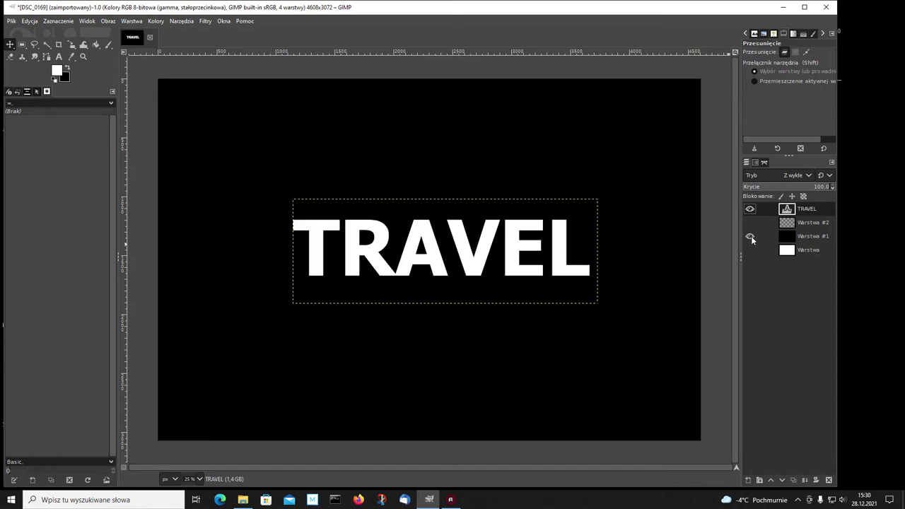
pyautogui.click(750, 237)
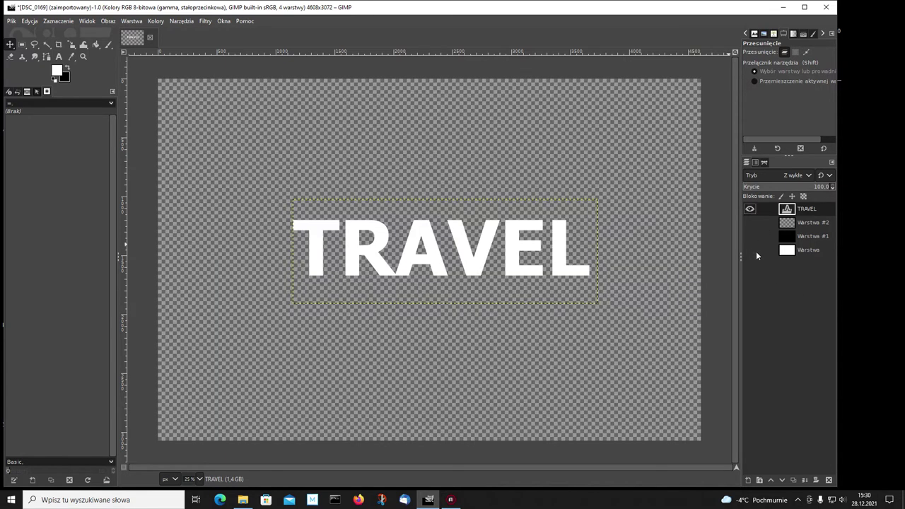
pyautogui.click(750, 250)
pyautogui.click(750, 251)
pyautogui.click(750, 236)
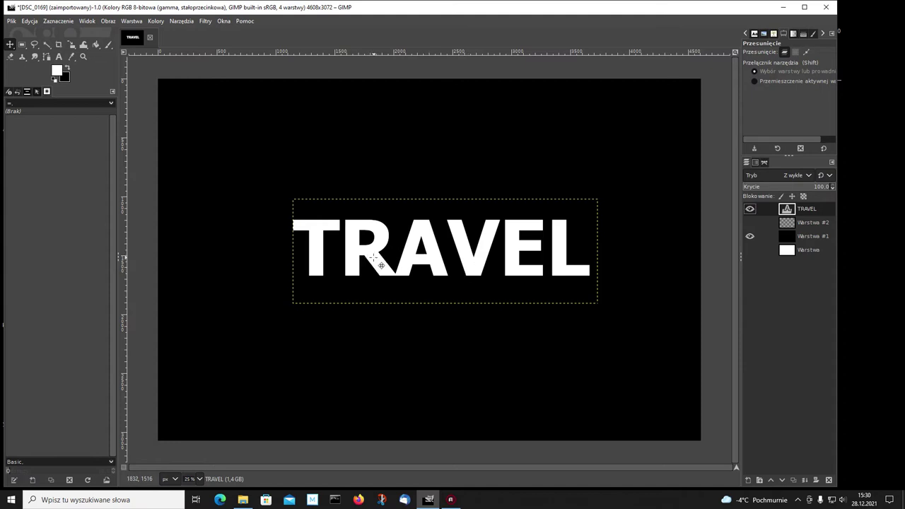
# Step: Fit the TRAVEL layer to image size, hide Warstwa #1, and select the letters via Alpha to Selection
pyautogui.rightClick(788, 212)
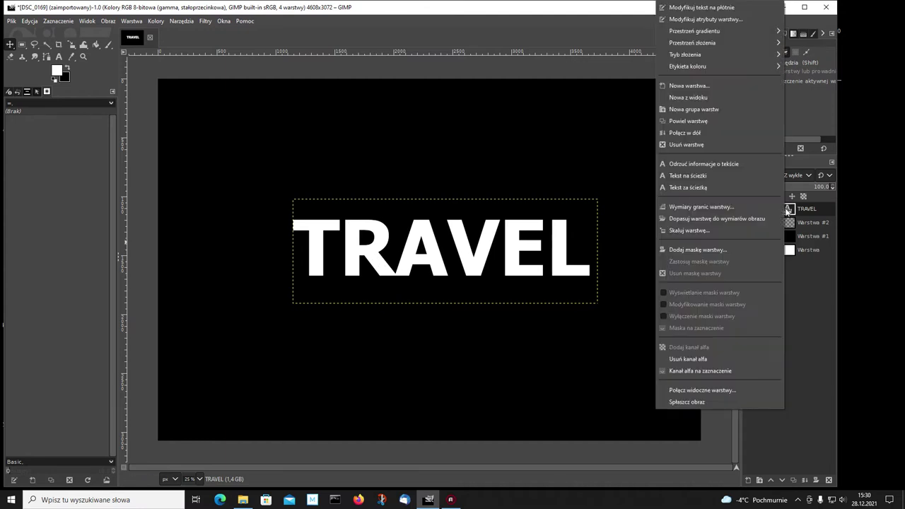
pyautogui.click(737, 218)
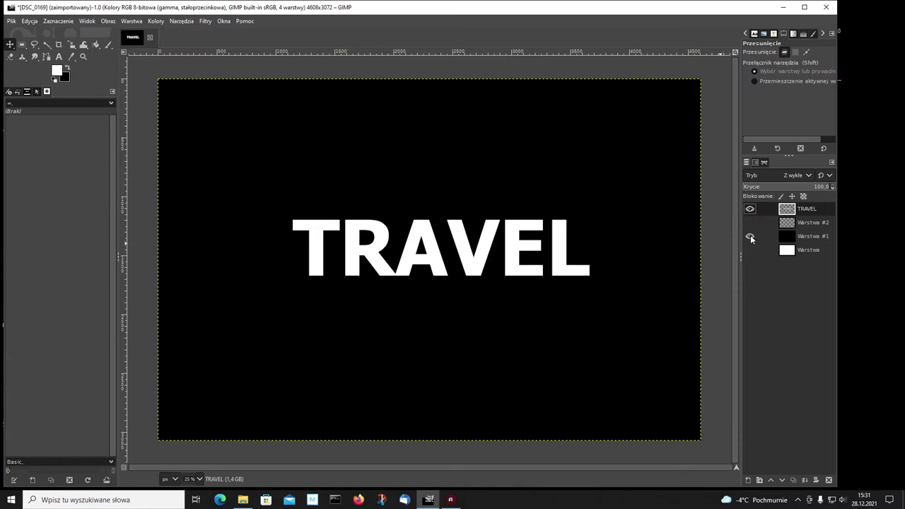
pyautogui.click(750, 236)
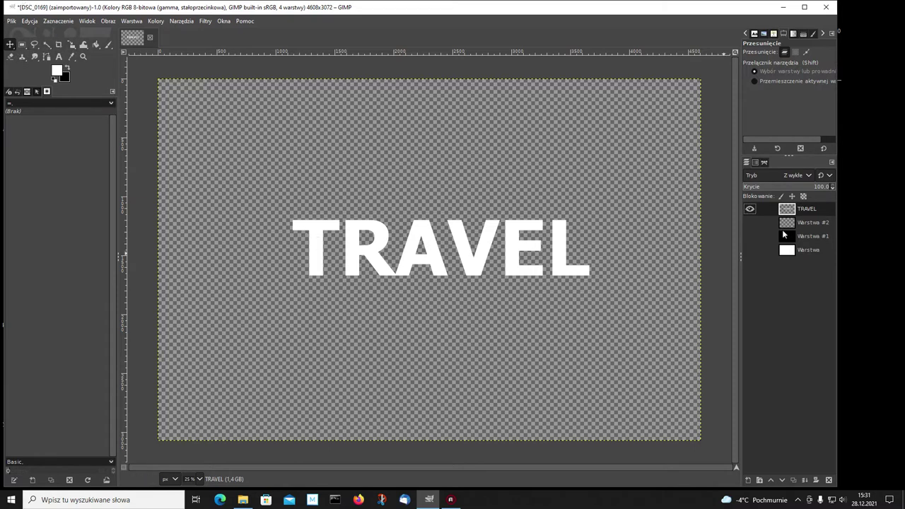
pyautogui.rightClick(791, 210)
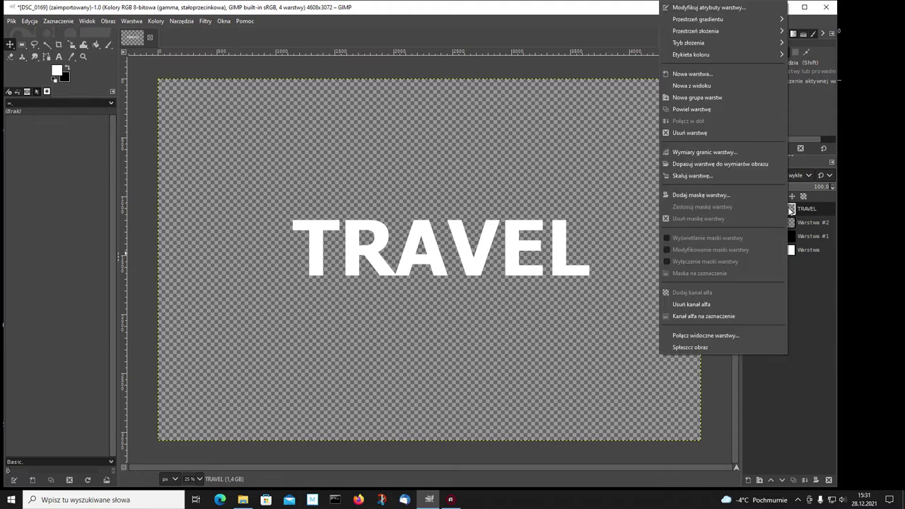
pyautogui.click(697, 316)
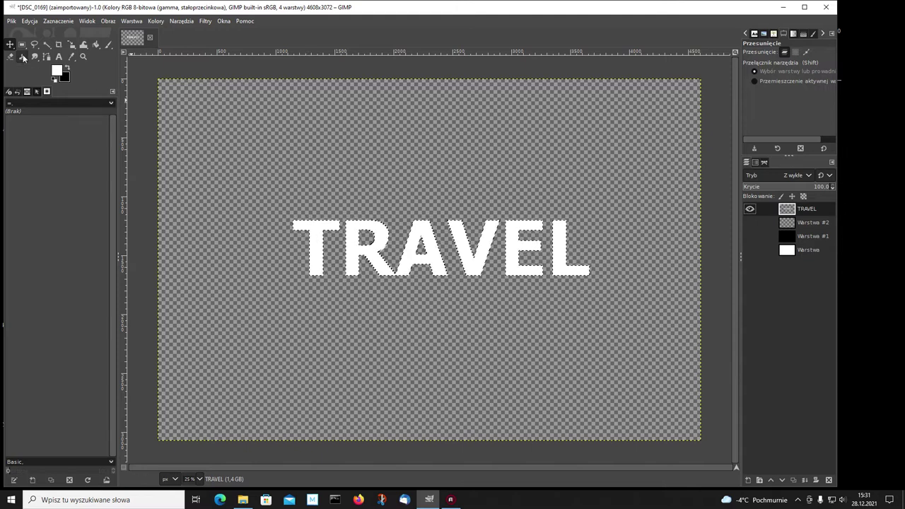
# Step: Convert the letter selection into a 4 px border with the Hard style
pyautogui.click(48, 22)
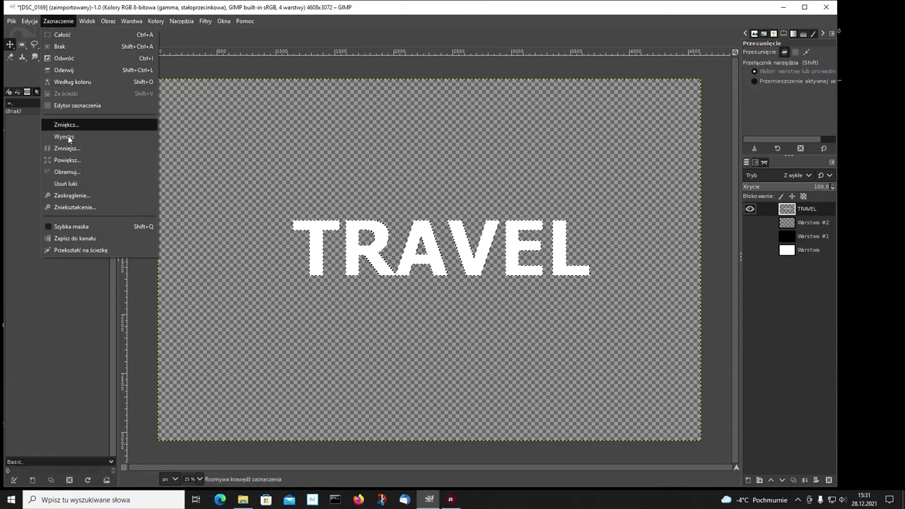
pyautogui.click(68, 172)
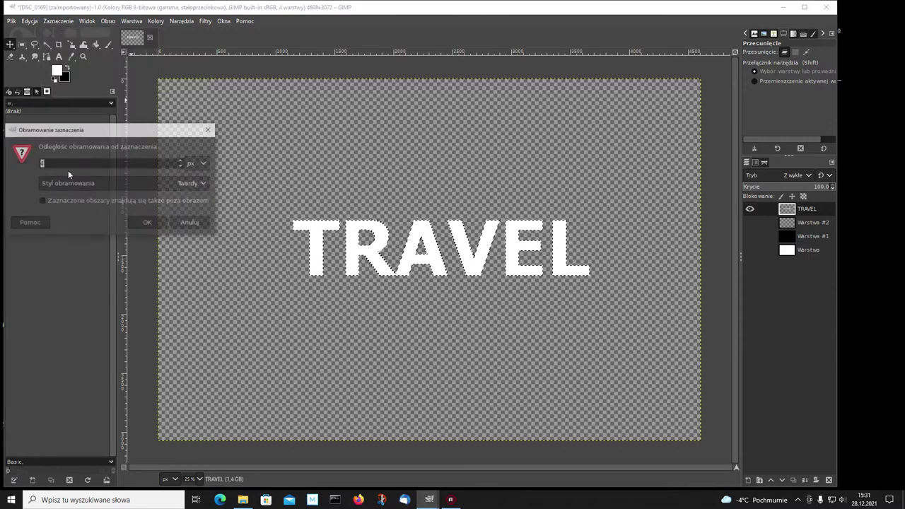
pyautogui.click(183, 162)
pyautogui.click(182, 166)
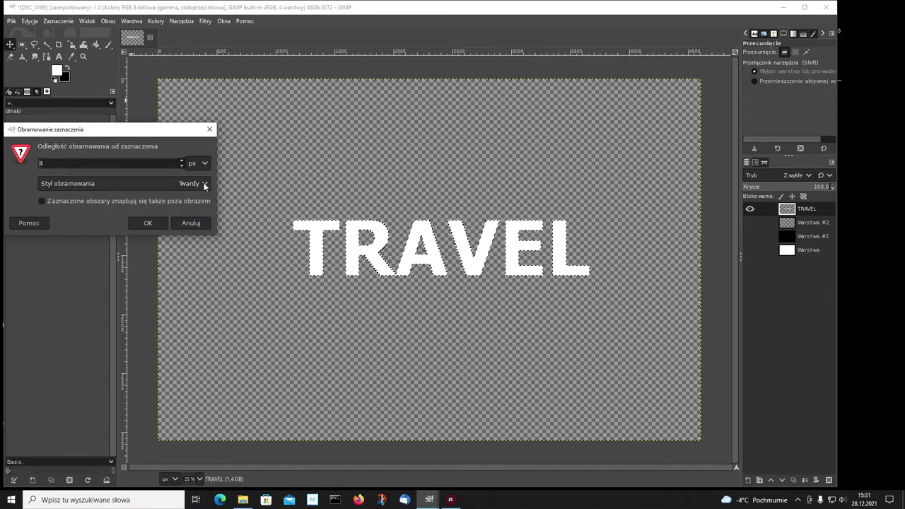
pyautogui.click(205, 185)
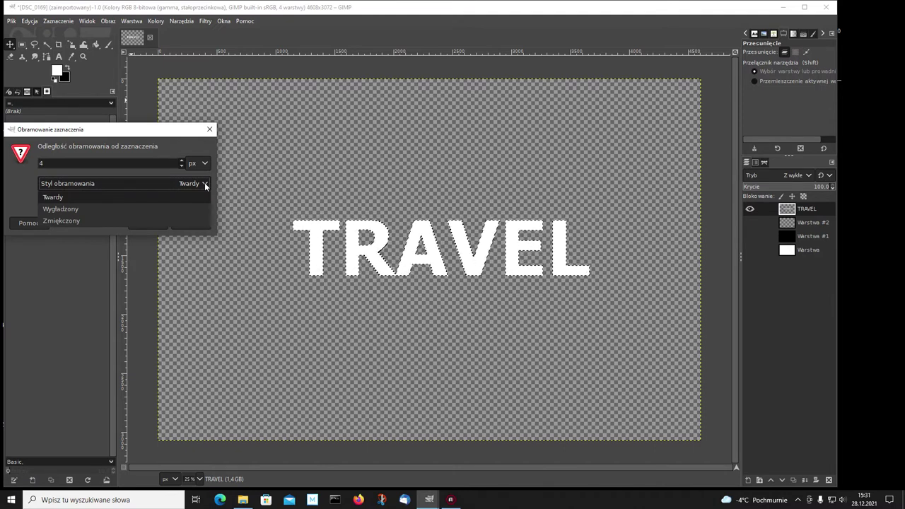
pyautogui.click(205, 185)
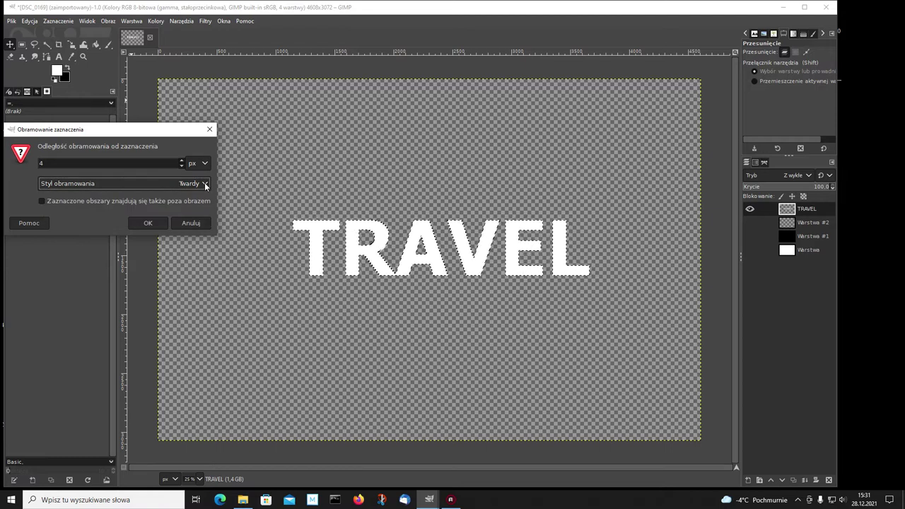
pyautogui.click(148, 223)
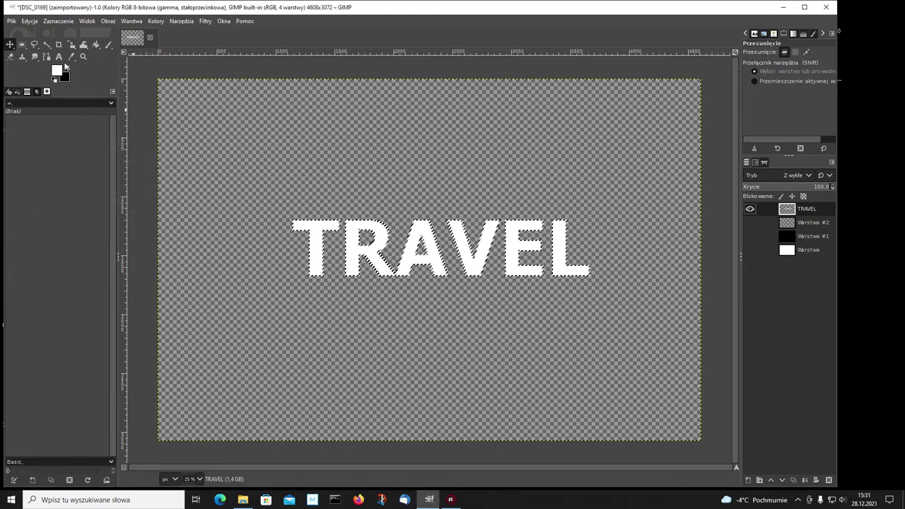
# Step: Choose the Paintbrush and set the foreground colour to red e12424
pyautogui.click(110, 46)
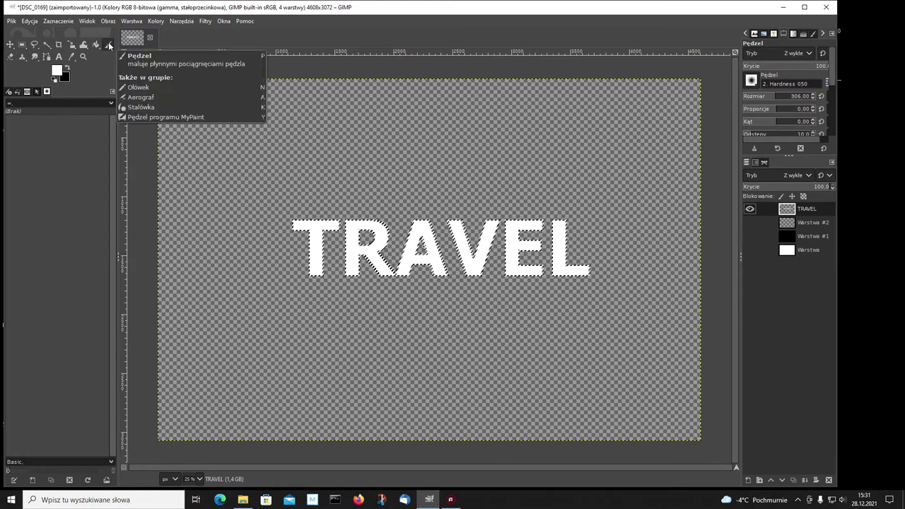
pyautogui.click(60, 73)
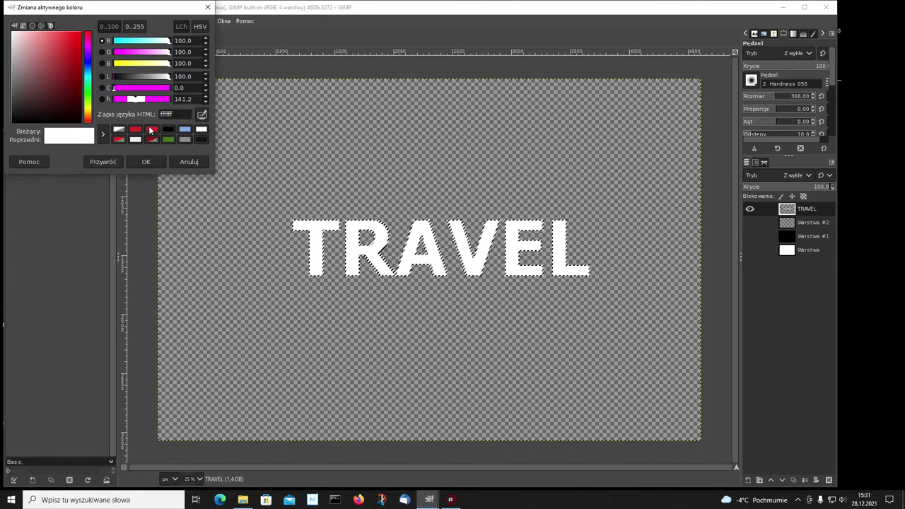
pyautogui.click(151, 129)
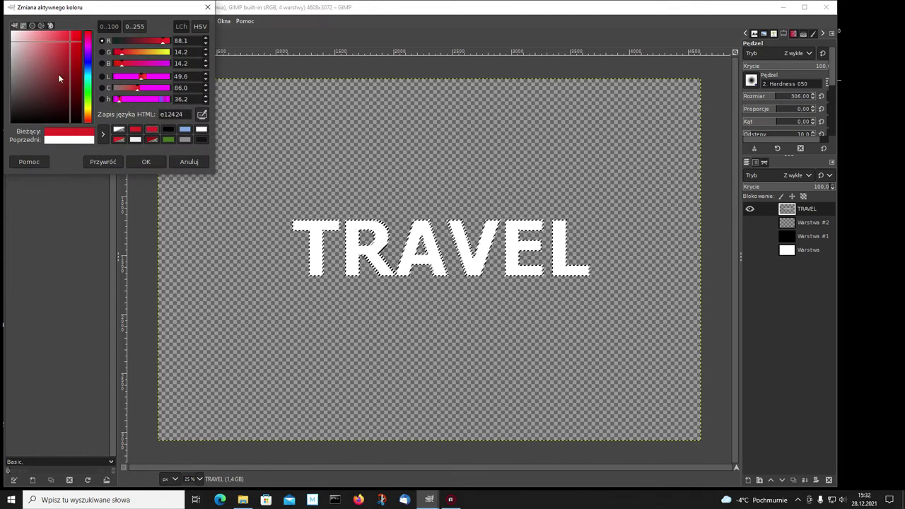
pyautogui.moveTo(72, 39)
pyautogui.mouseDown()
pyautogui.moveTo(82, 48)
pyautogui.moveTo(54, 42)
pyautogui.mouseUp()
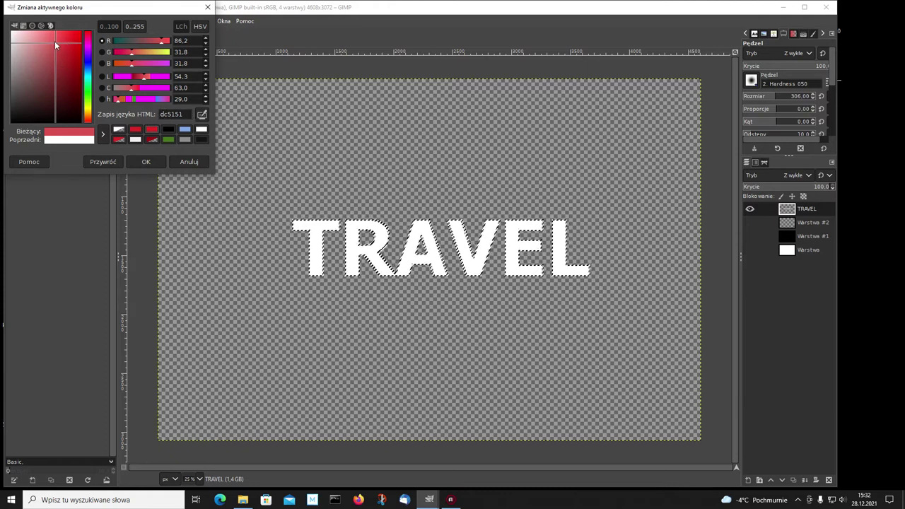
pyautogui.moveTo(55, 41); pyautogui.dragTo(74, 40)
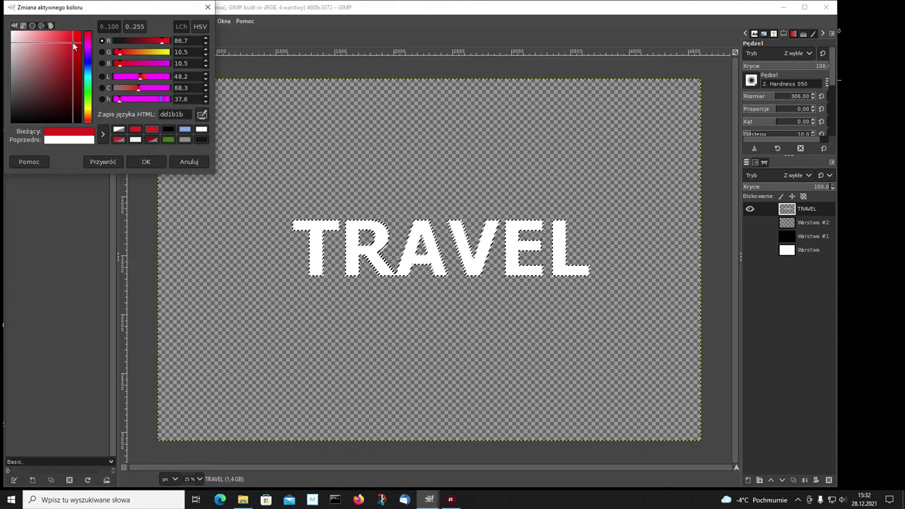
pyautogui.click(153, 130)
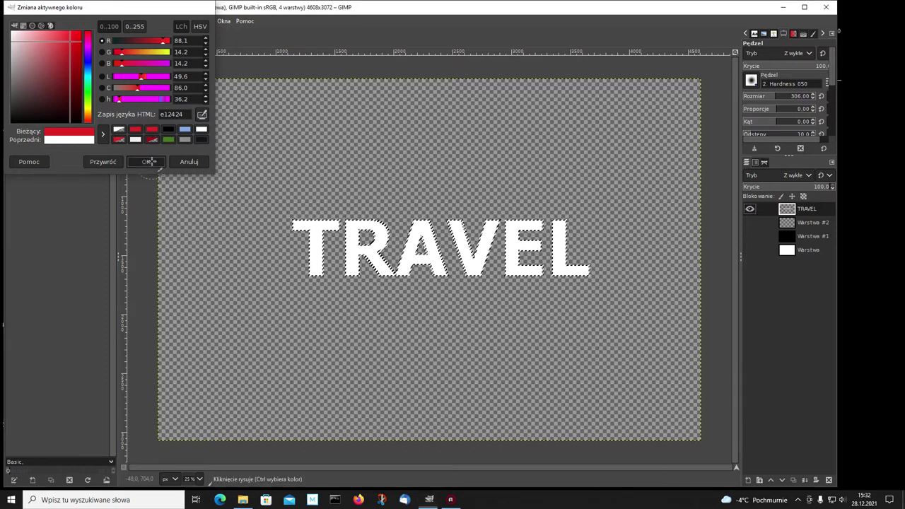
pyautogui.click(151, 162)
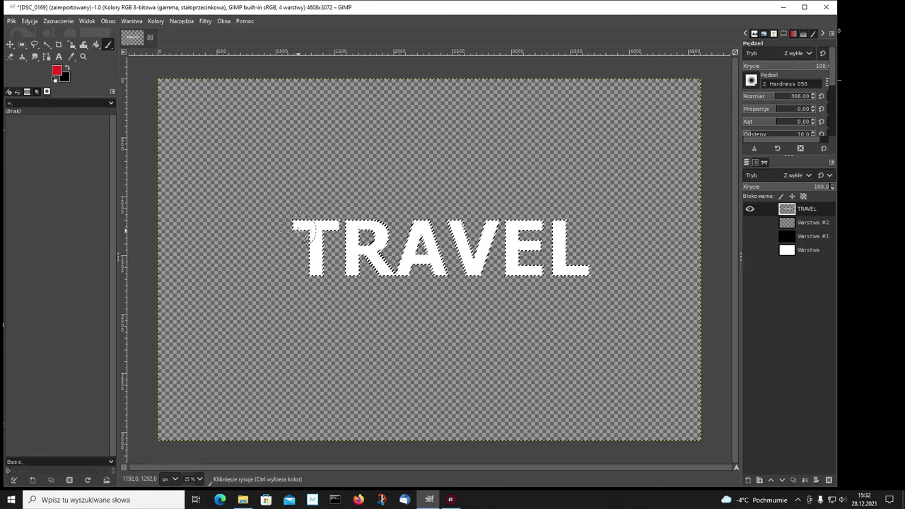
# Step: Paint red along the TRAVEL letter edges and inspect the outline at 50% zoom
pyautogui.moveTo(322, 215); pyautogui.dragTo(325, 267)
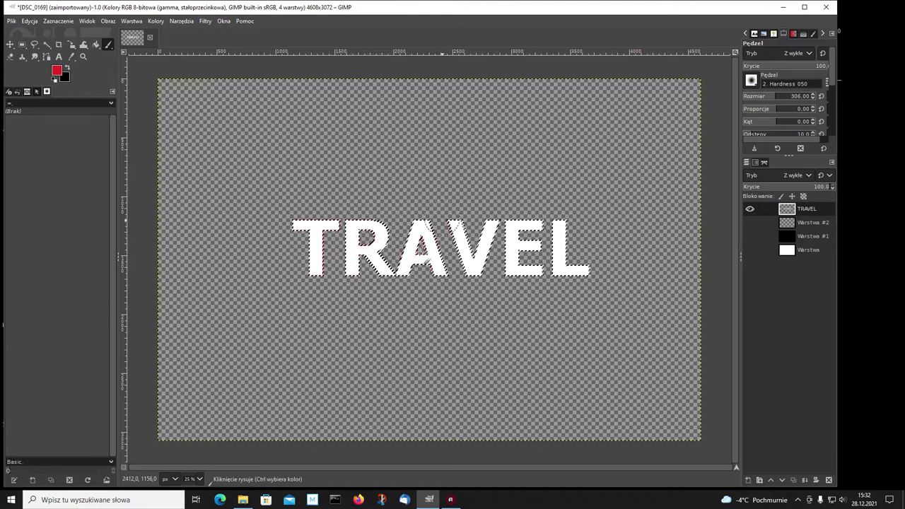
pyautogui.moveTo(419, 259); pyautogui.dragTo(527, 251)
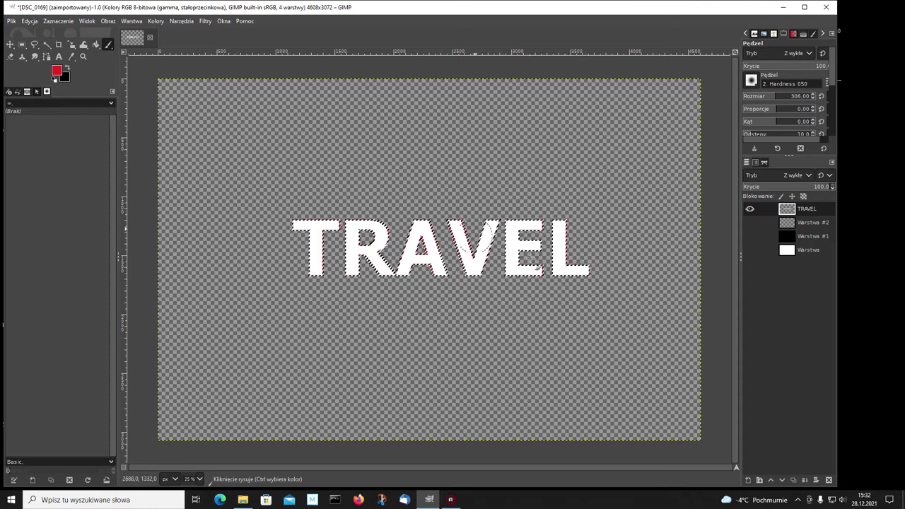
pyautogui.click(199, 479)
pyautogui.click(194, 430)
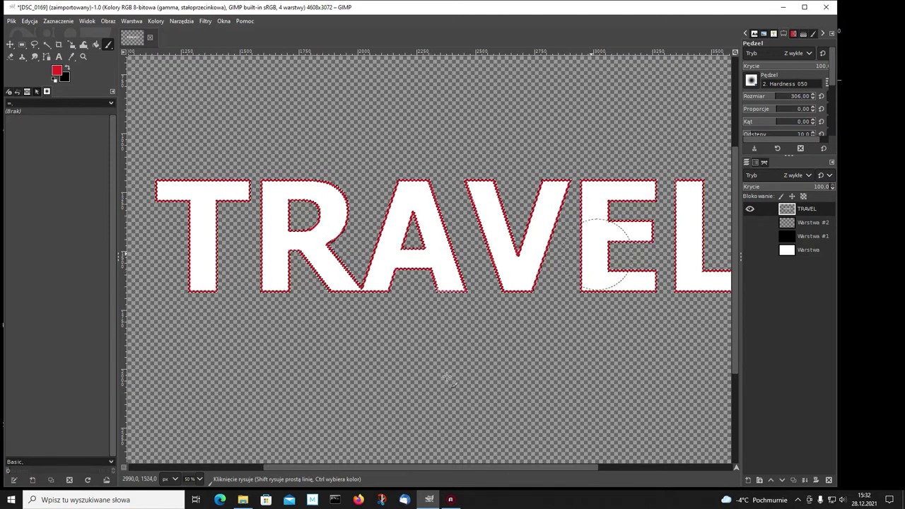
pyautogui.moveTo(337, 468); pyautogui.dragTo(393, 469)
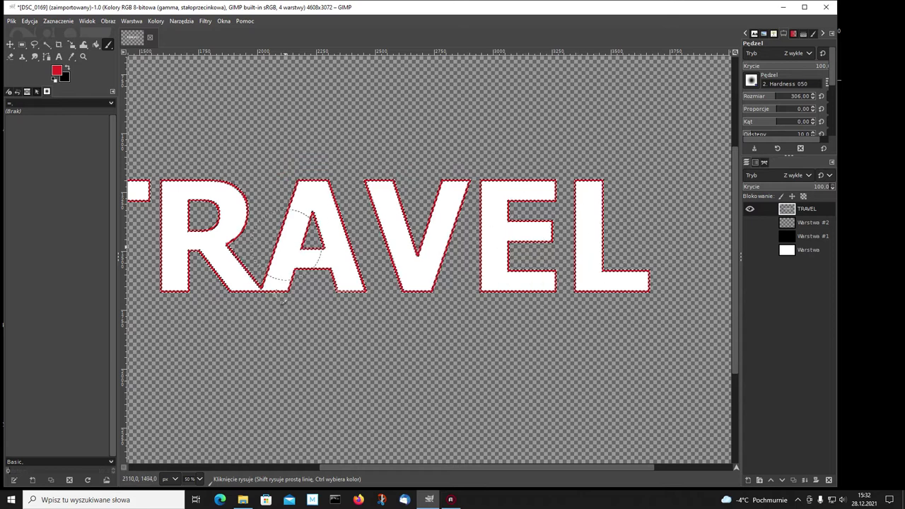
# Step: Zoom out to 33.3% and then 25% to view the whole outlined title
pyautogui.click(198, 479)
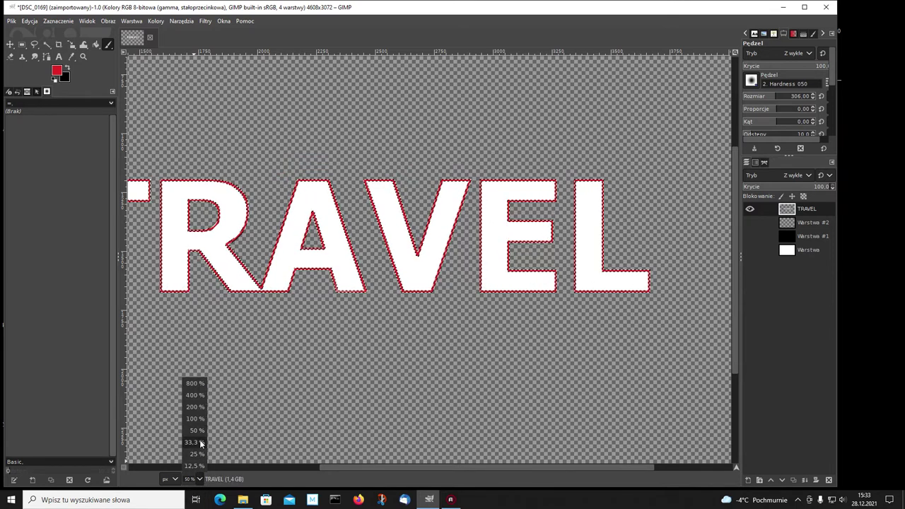
pyautogui.click(197, 442)
pyautogui.click(198, 479)
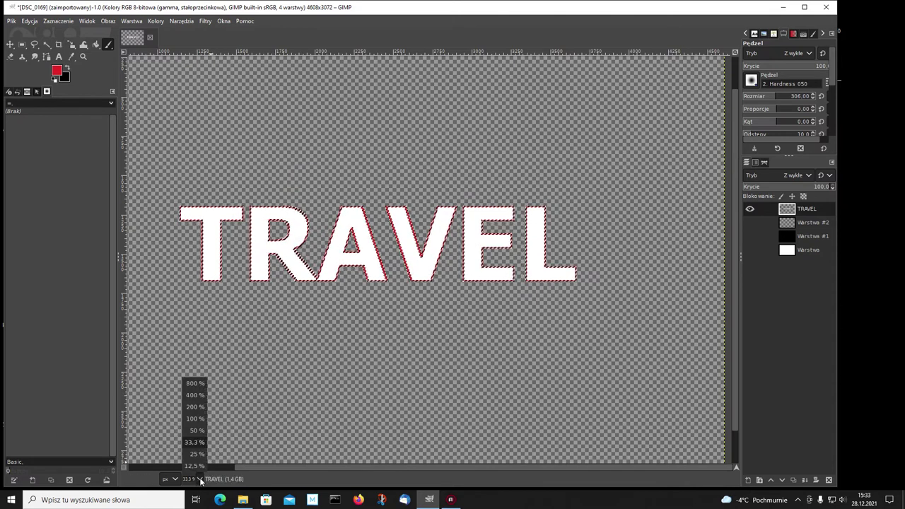
pyautogui.click(196, 454)
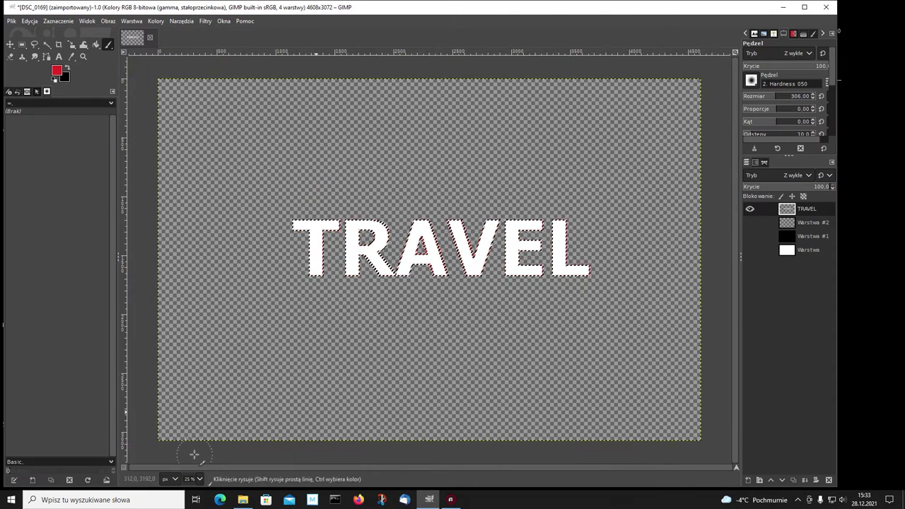
pyautogui.click(58, 20)
# Step: Deselect all, then leave only the empty Warstwa #2 layer visible
pyautogui.click(59, 46)
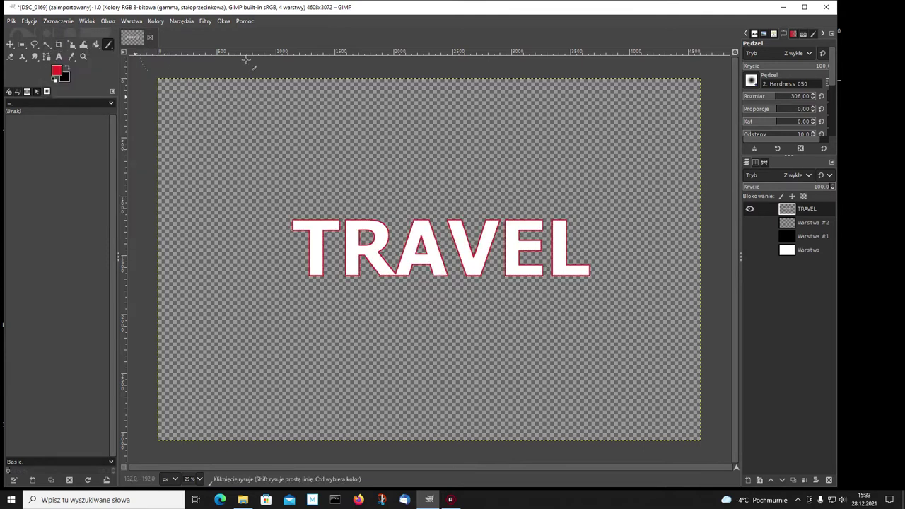
pyautogui.click(11, 46)
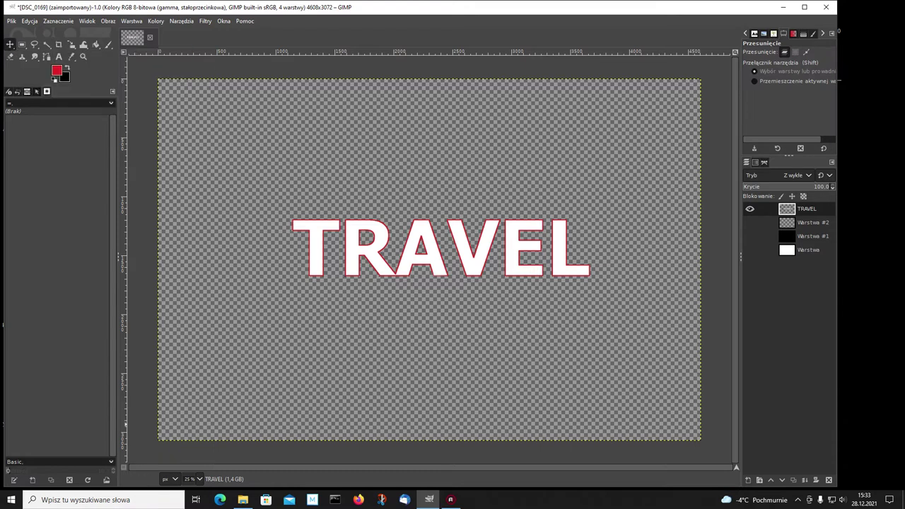
pyautogui.click(751, 237)
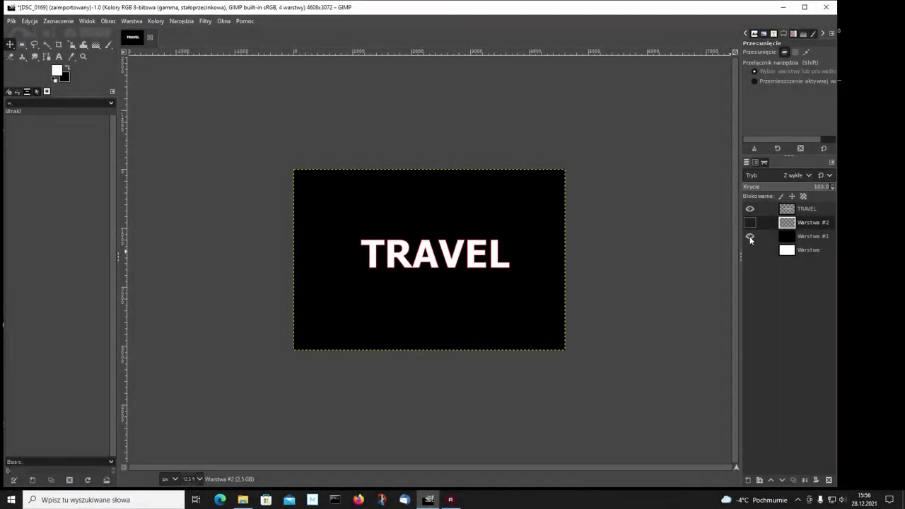
pyautogui.click(751, 237)
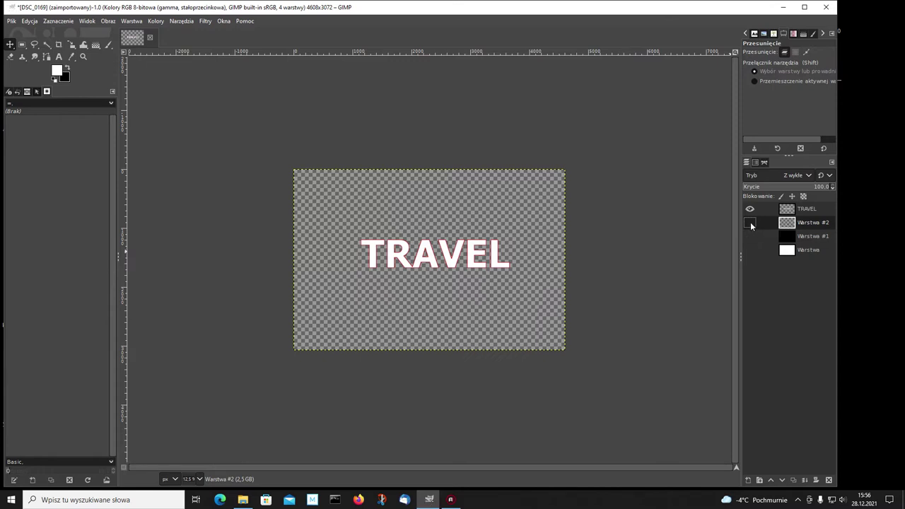
pyautogui.click(750, 224)
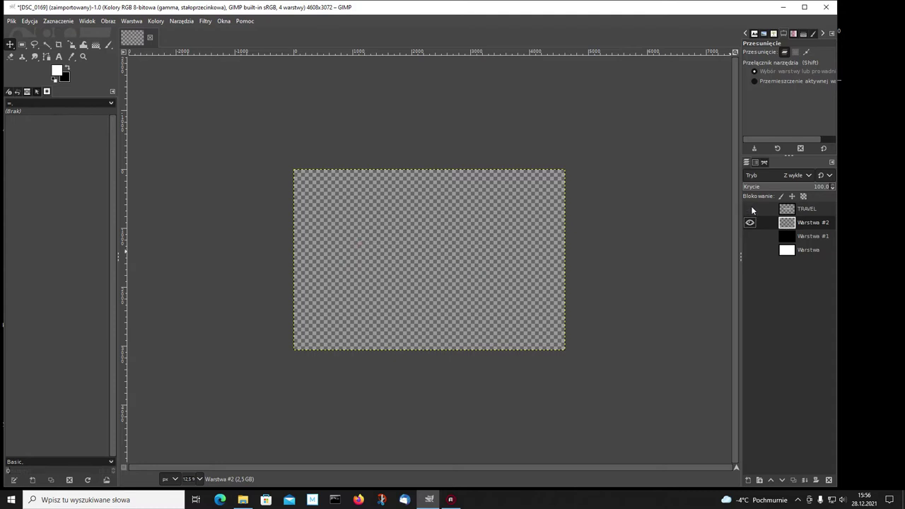
# Step: Select Bucket Fill with blue 3261a6 as the foreground colour
pyautogui.click(96, 45)
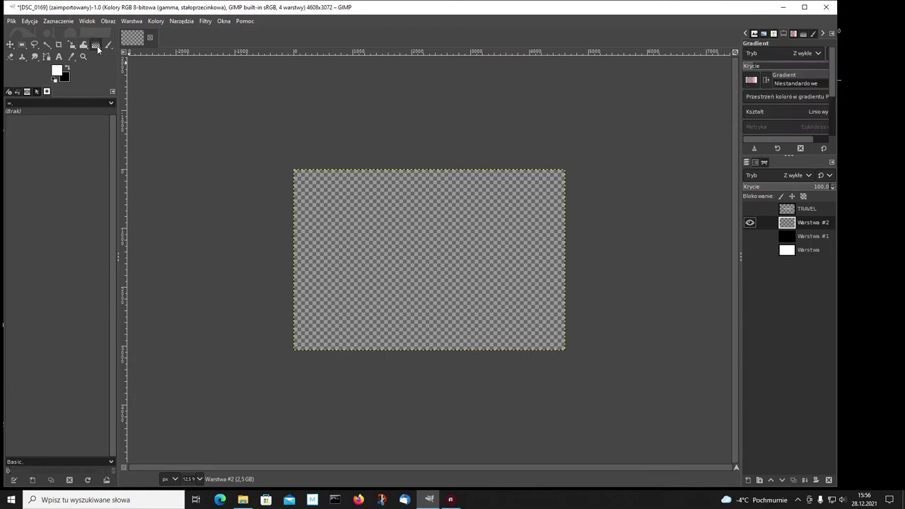
pyautogui.moveTo(97, 45); pyautogui.dragTo(115, 51)
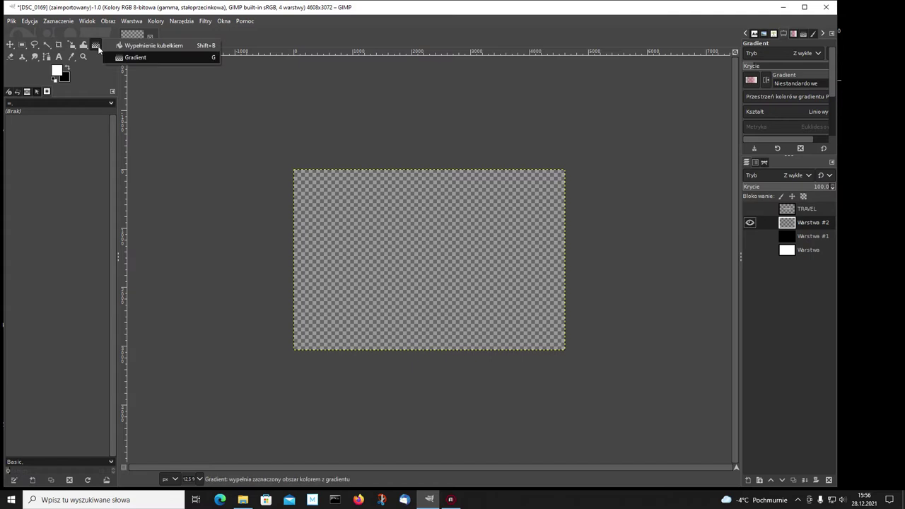
pyautogui.click(138, 46)
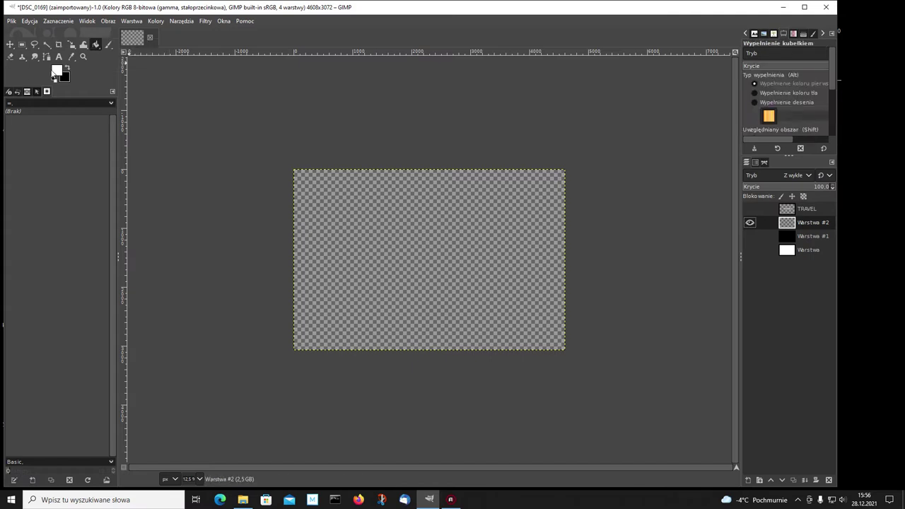
pyautogui.click(61, 75)
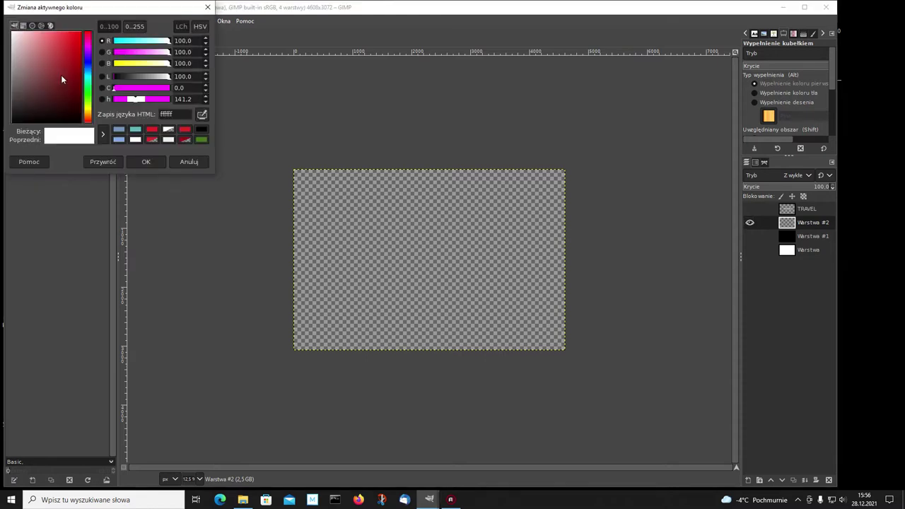
pyautogui.moveTo(91, 63)
pyautogui.mouseDown()
pyautogui.moveTo(63, 75)
pyautogui.moveTo(50, 67)
pyautogui.moveTo(77, 83)
pyautogui.moveTo(76, 48)
pyautogui.moveTo(60, 63)
pyautogui.mouseUp()
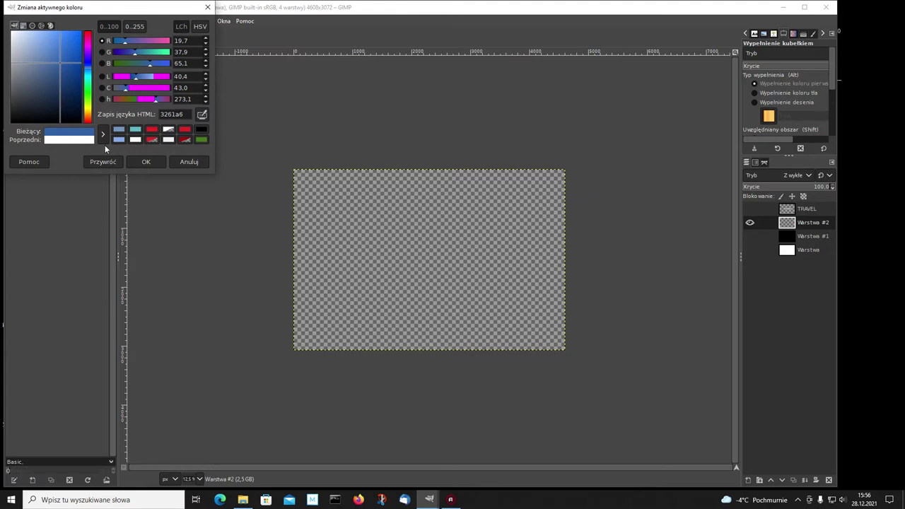
pyautogui.click(146, 162)
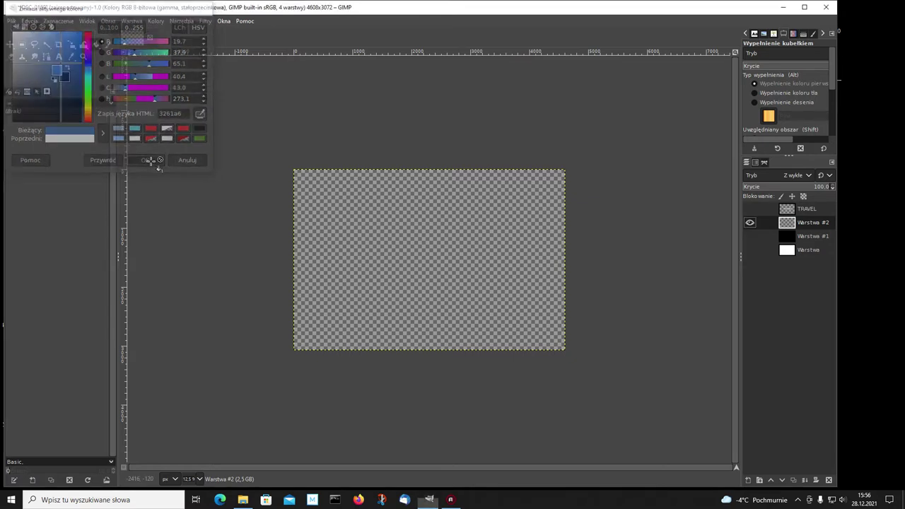
# Step: Fill Warstwa #2 with the blue and briefly preview TRAVEL on top
pyautogui.click(377, 221)
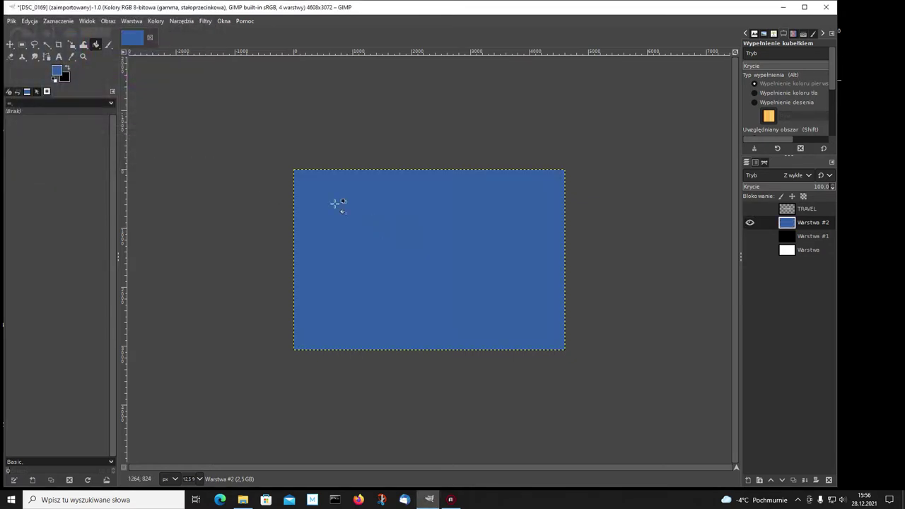
pyautogui.click(750, 209)
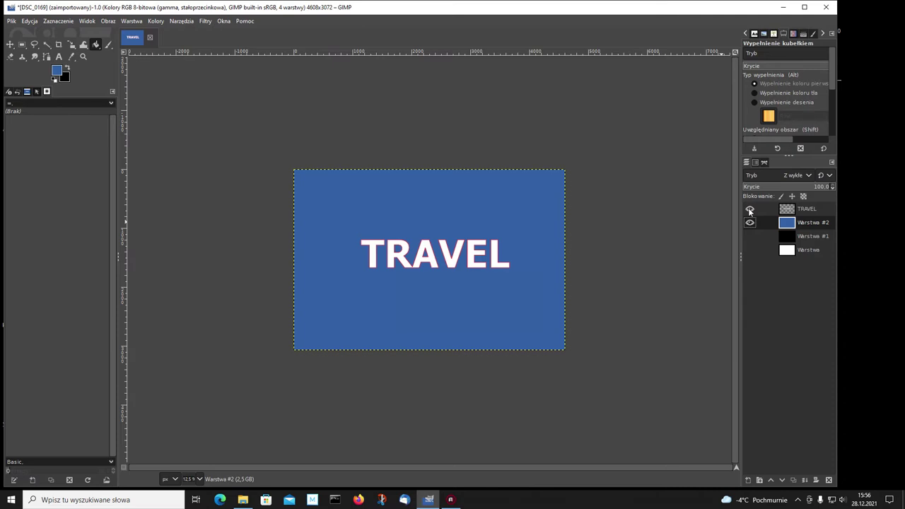
pyautogui.click(750, 209)
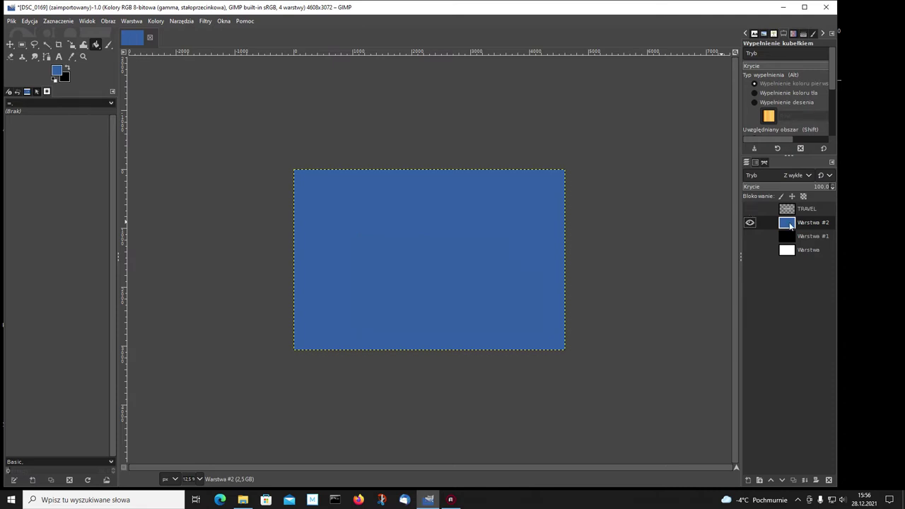
# Step: Draw a radial (Promienisty) gradient across the blue layer
pyautogui.rightClick(97, 45)
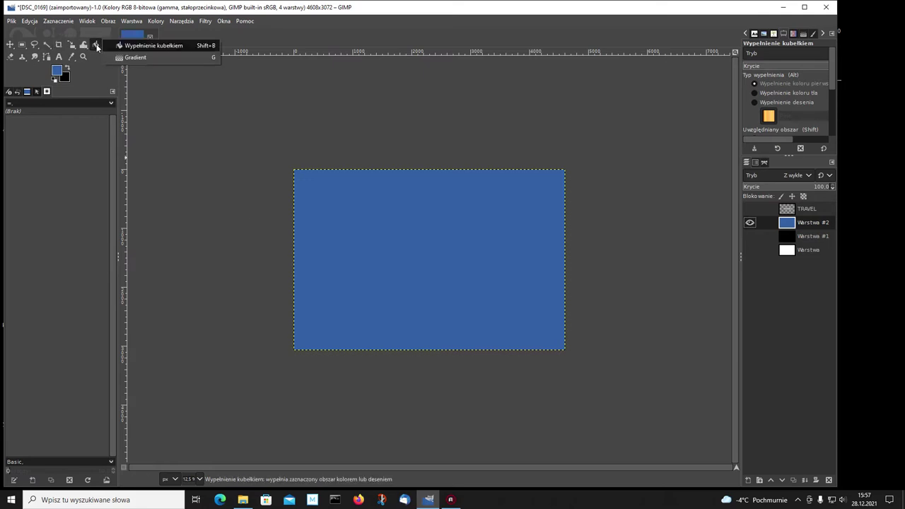
pyautogui.click(120, 58)
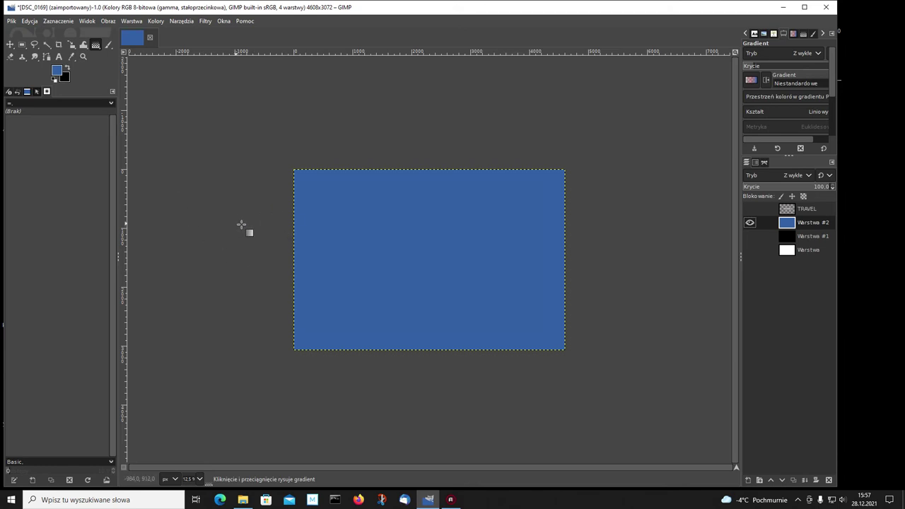
pyautogui.click(797, 111)
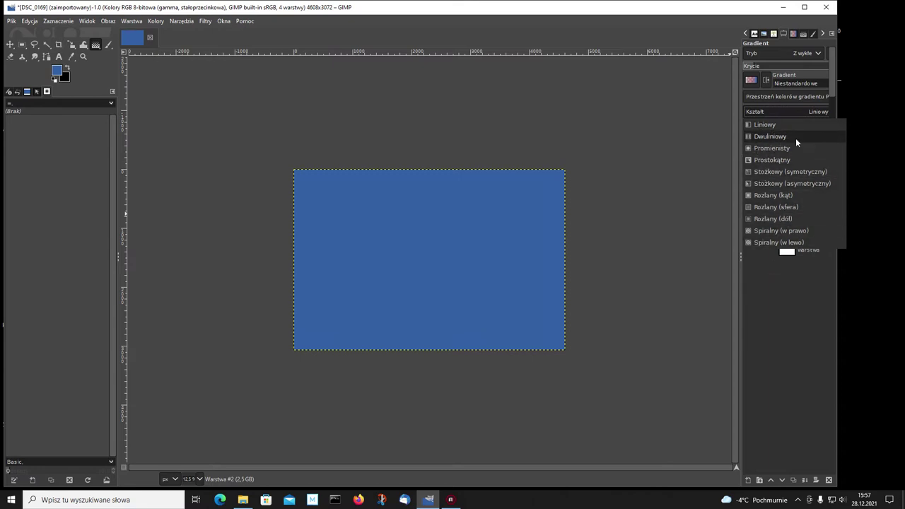
pyautogui.click(761, 148)
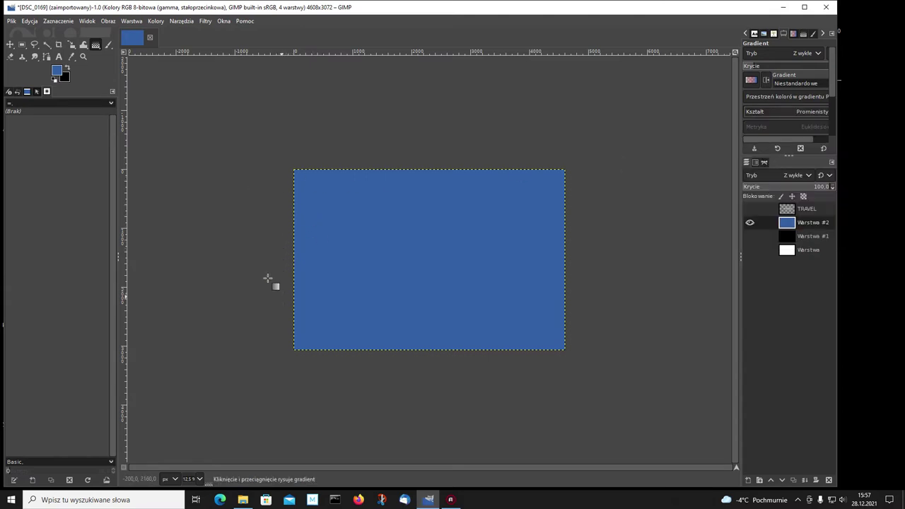
pyautogui.moveTo(270, 266); pyautogui.dragTo(598, 260)
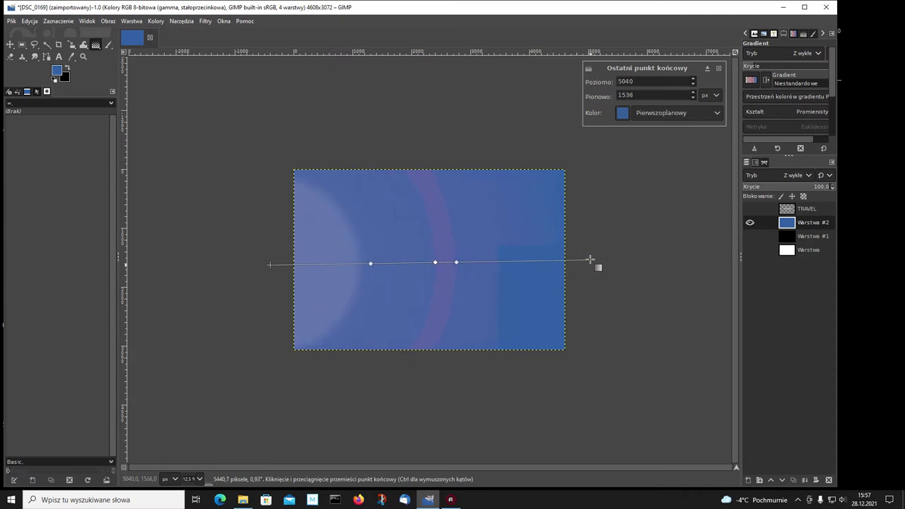
# Step: Centre the gradient's start point, remove the extra colour stops, and commit it
pyautogui.click(439, 262)
pyautogui.moveTo(372, 264); pyautogui.dragTo(505, 269)
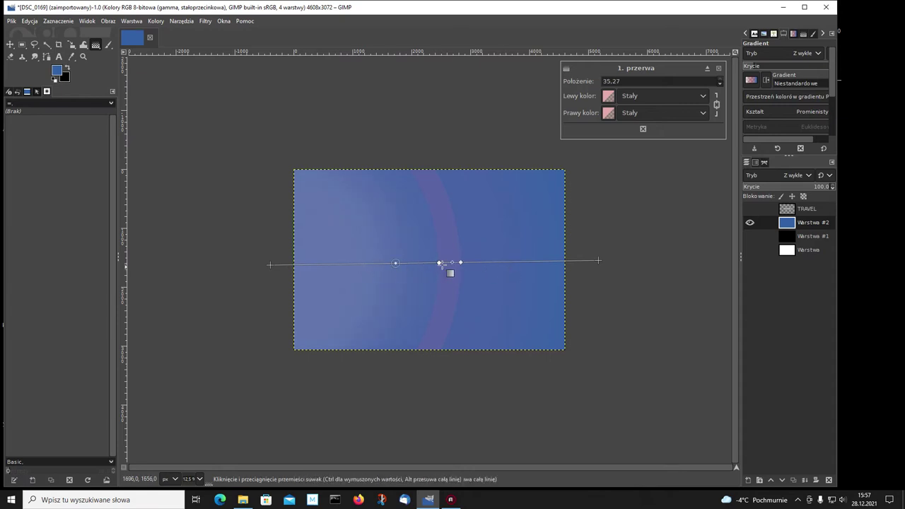
pyautogui.moveTo(269, 264); pyautogui.dragTo(436, 260)
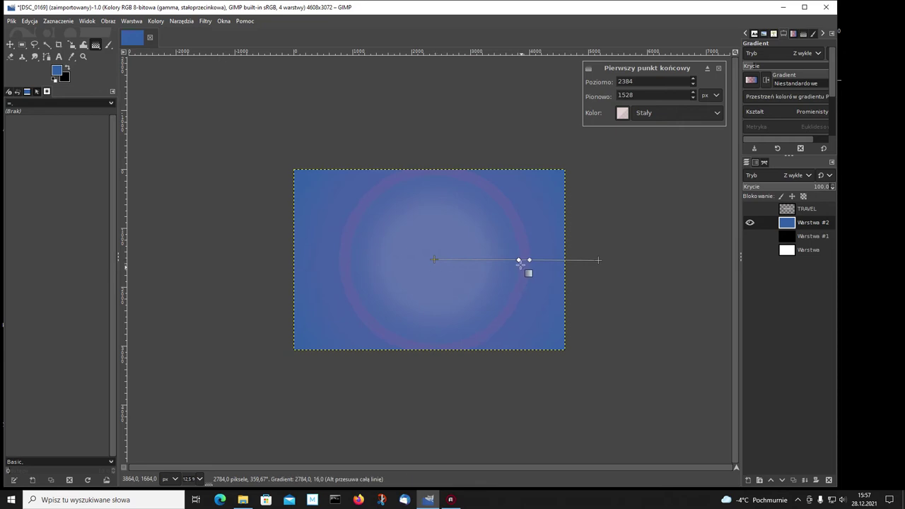
pyautogui.click(530, 260)
pyautogui.moveTo(524, 260)
pyautogui.mouseDown()
pyautogui.moveTo(527, 294)
pyautogui.moveTo(580, 324)
pyautogui.moveTo(561, 309)
pyautogui.mouseUp()
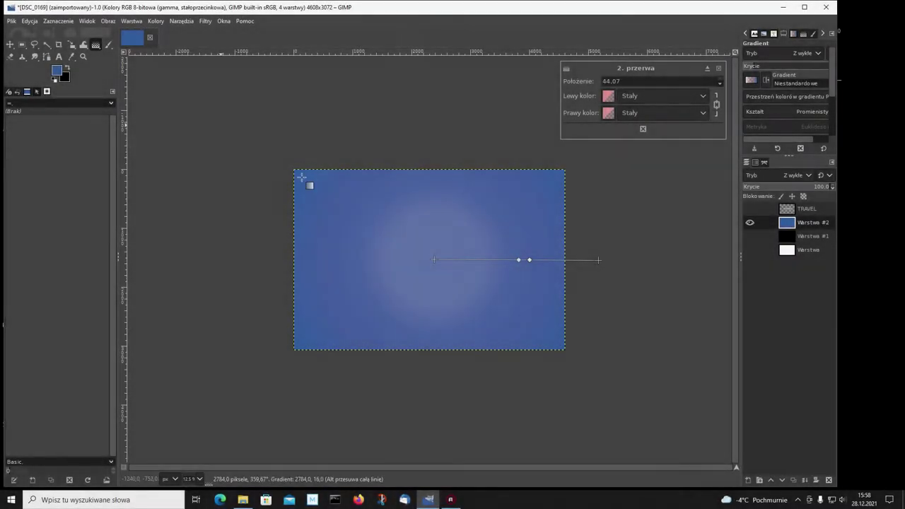
pyautogui.click(10, 44)
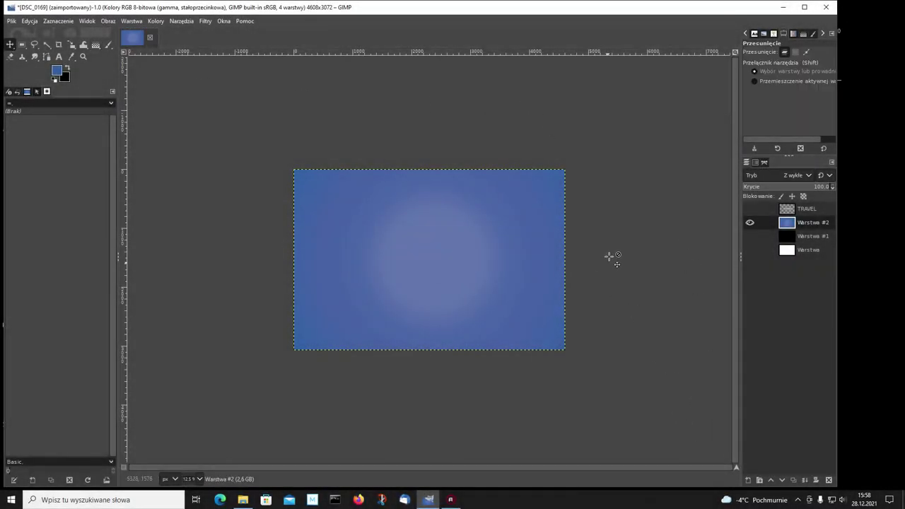
# Step: Hide the blue background and TRAVEL layers and set the view to 25% zoom
pyautogui.click(750, 210)
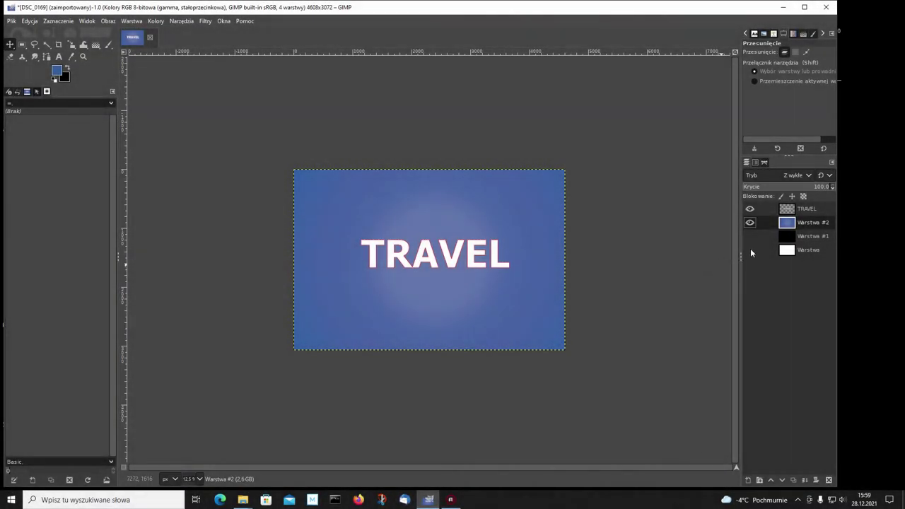
pyautogui.click(750, 222)
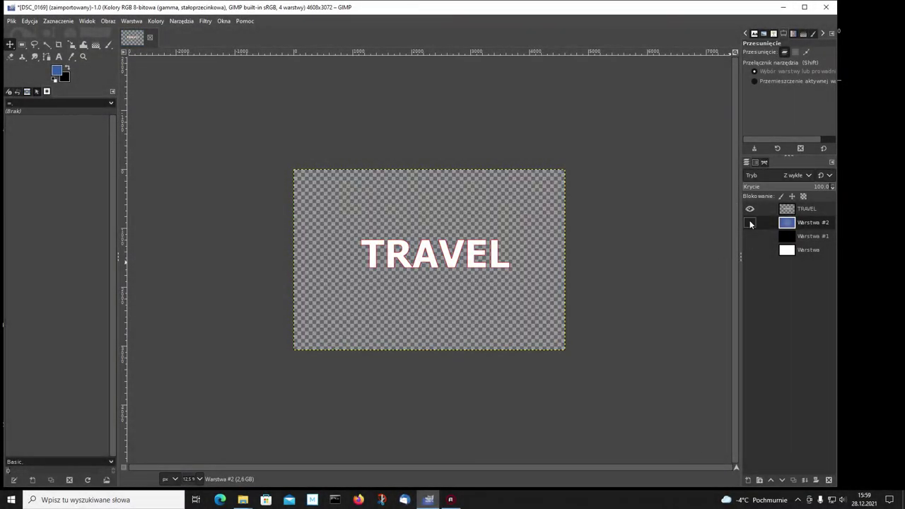
pyautogui.click(750, 209)
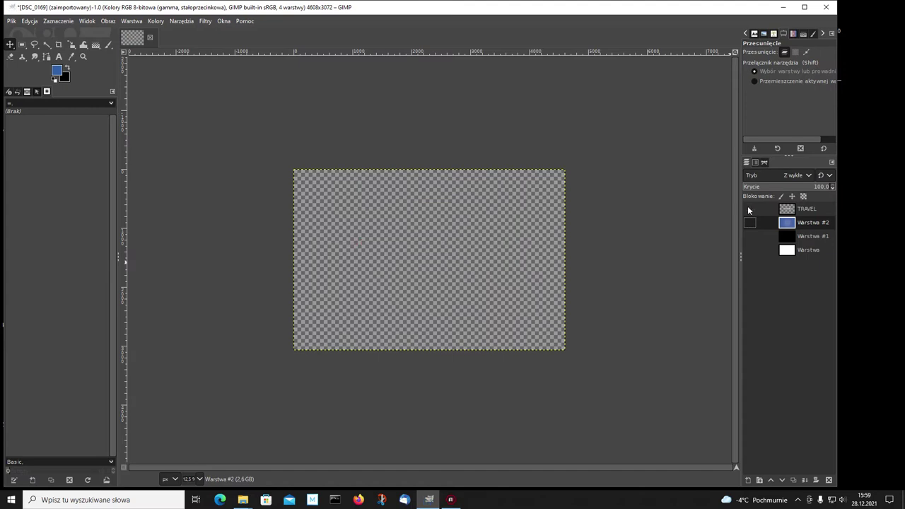
pyautogui.click(200, 480)
pyautogui.click(196, 454)
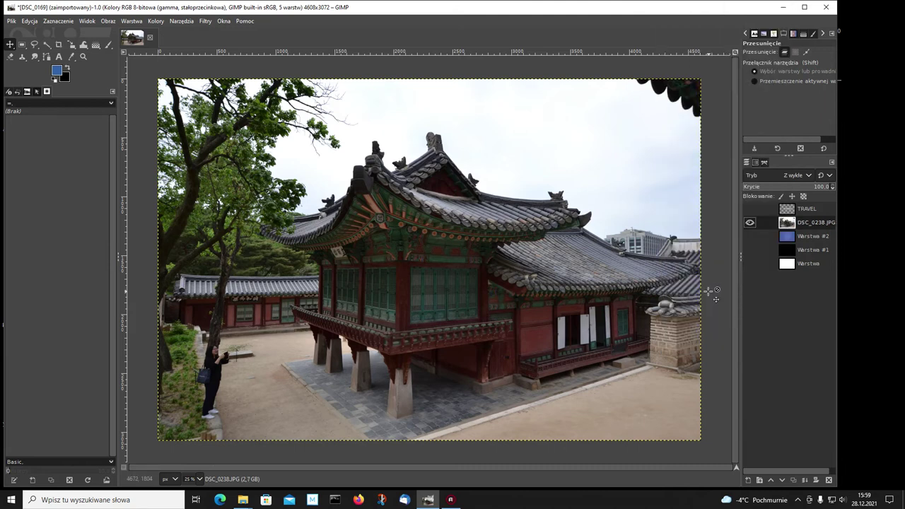
# Step: Briefly show the TRAVEL text layer over the DSC_0238.JPG photo, then switch it off again
pyautogui.click(750, 209)
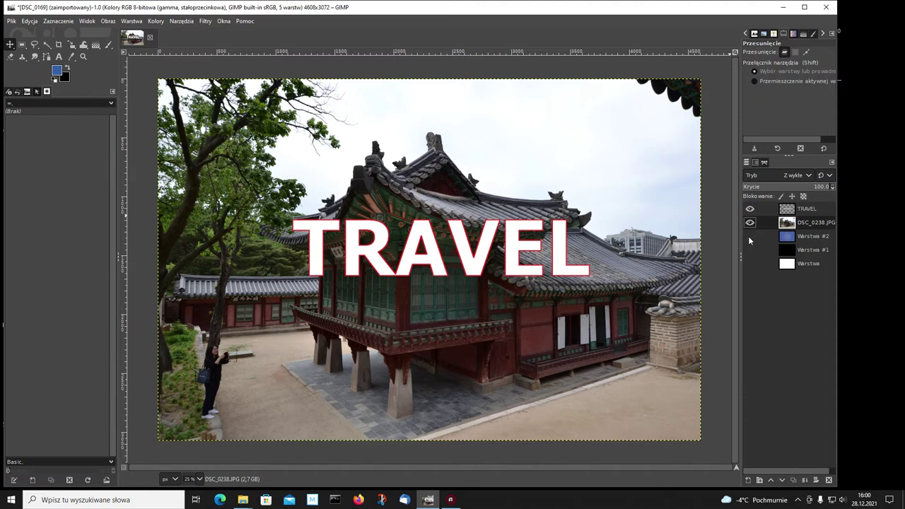
pyautogui.click(749, 209)
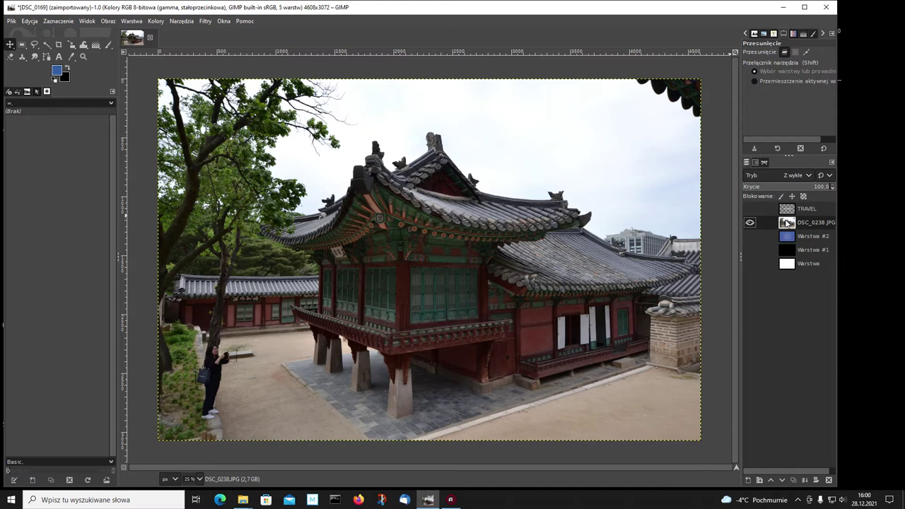
# Step: Scale the DSC_0238.JPG palace layer to 1400 × 933 px with the chain linked
pyautogui.click(71, 46)
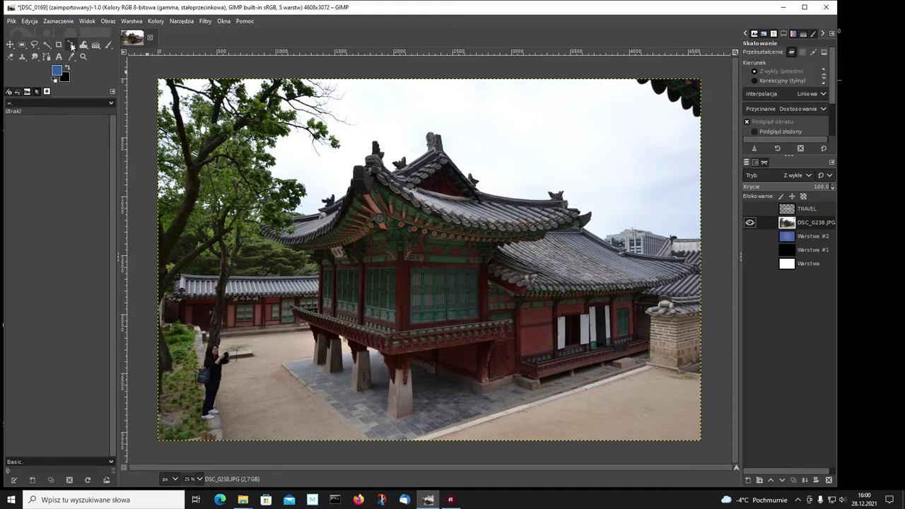
pyautogui.moveTo(72, 45); pyautogui.dragTo(403, 225)
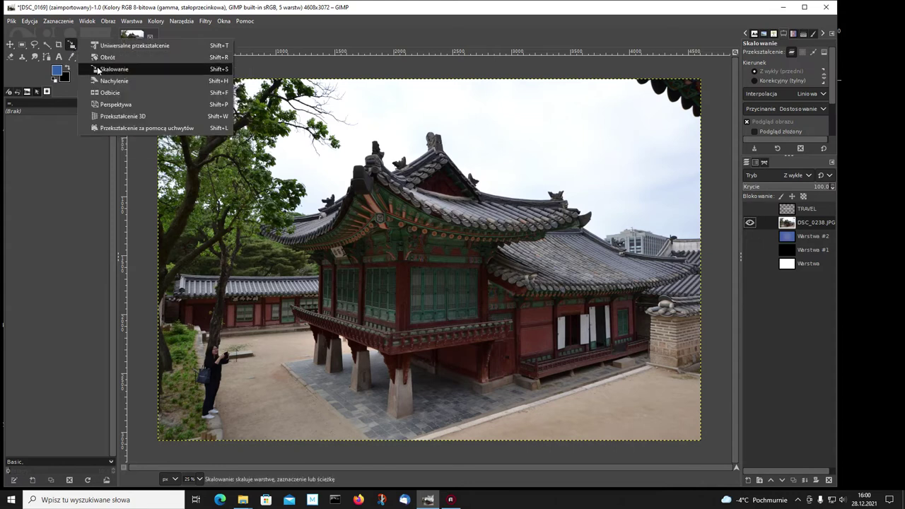
pyautogui.click(406, 218)
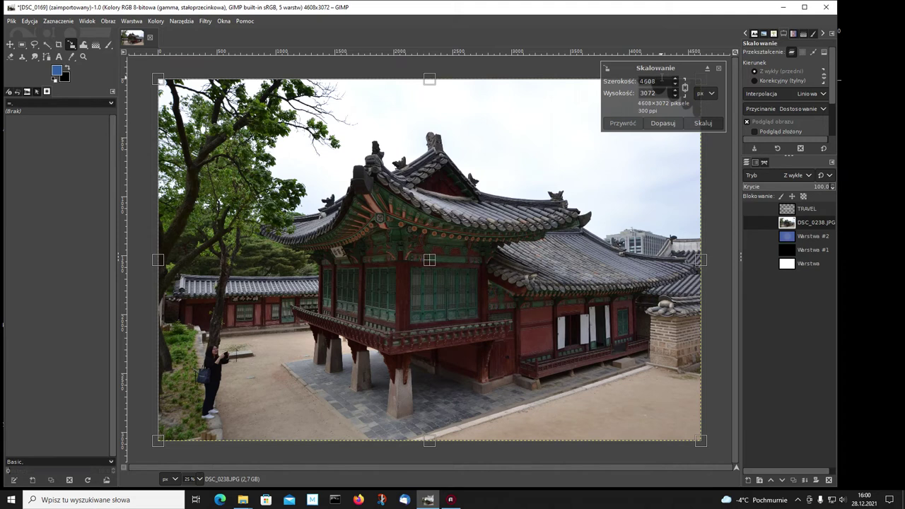
pyautogui.press('BackSpace')
pyautogui.press('BackSpace')
pyautogui.press('Return')
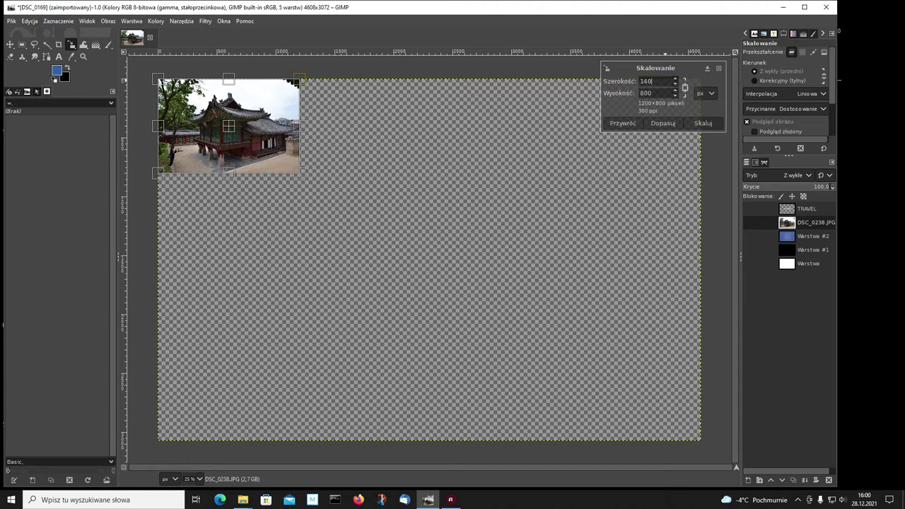
pyautogui.write('0')
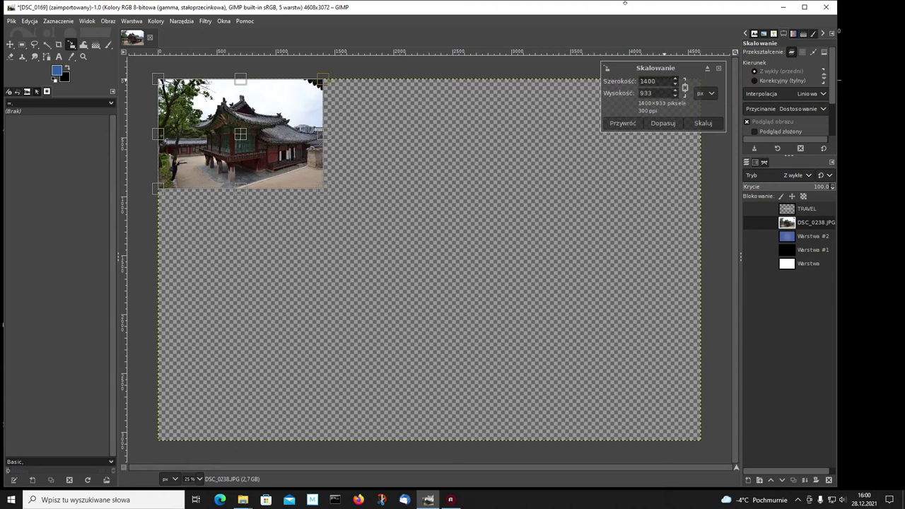
pyautogui.click(699, 123)
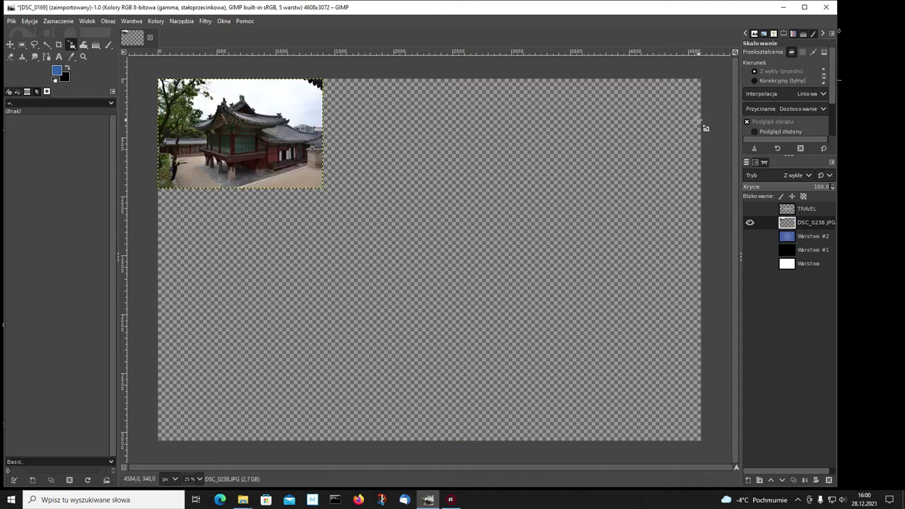
# Step: Centre the resized palace photo on the canvas and turn the TRAVEL and Warstwa #2 layers back on
pyautogui.click(10, 45)
pyautogui.moveTo(258, 147); pyautogui.dragTo(493, 256)
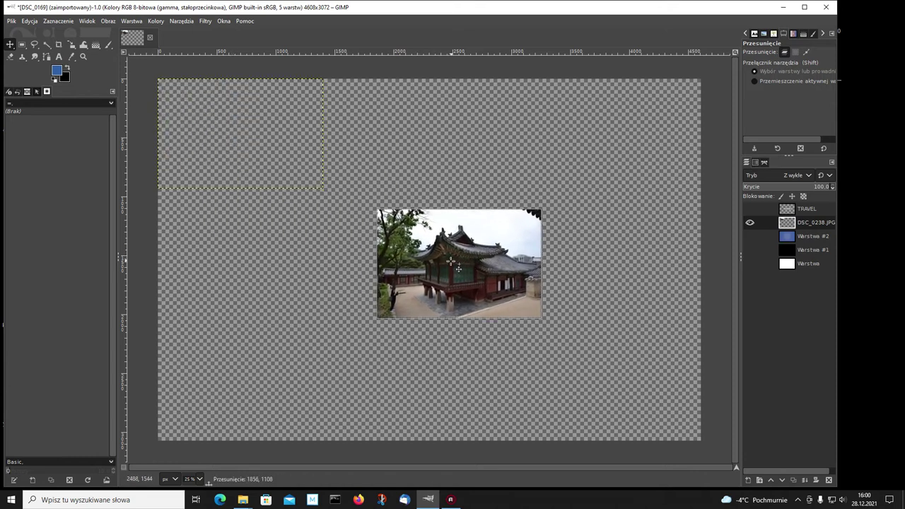
pyautogui.click(749, 209)
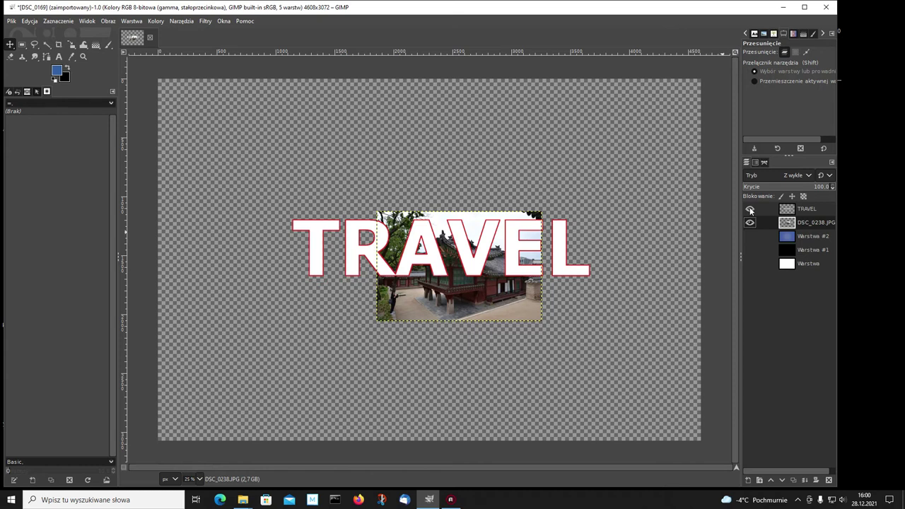
pyautogui.click(750, 238)
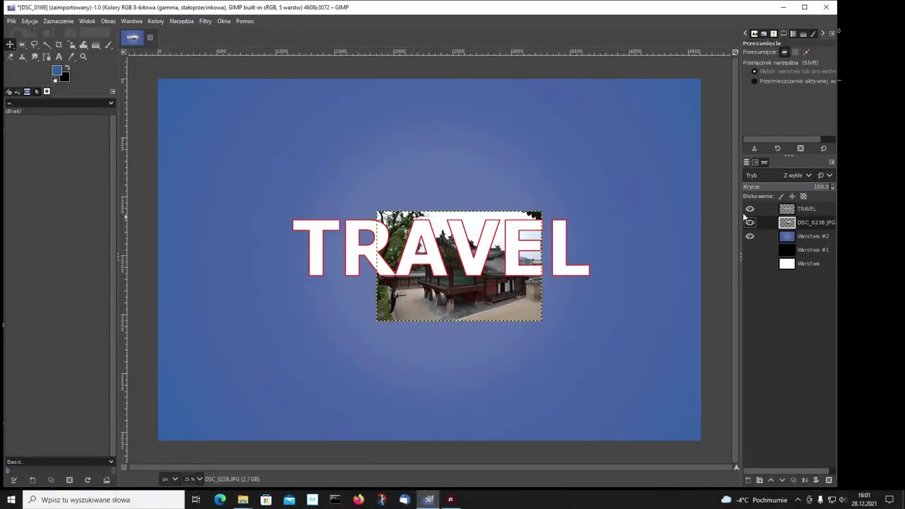
# Step: Switch off the TRAVEL, DSC_0238.JPG and Warstwa #2 layers
pyautogui.click(750, 209)
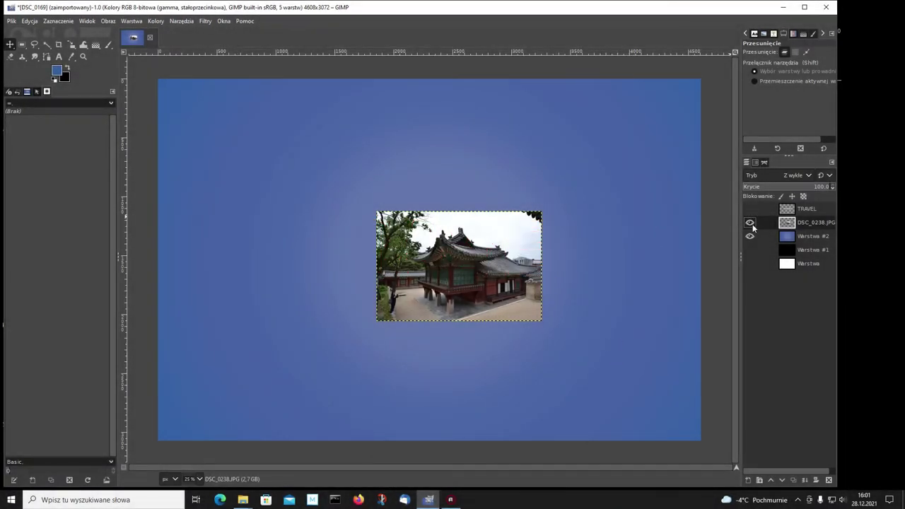
pyautogui.click(750, 223)
pyautogui.click(750, 237)
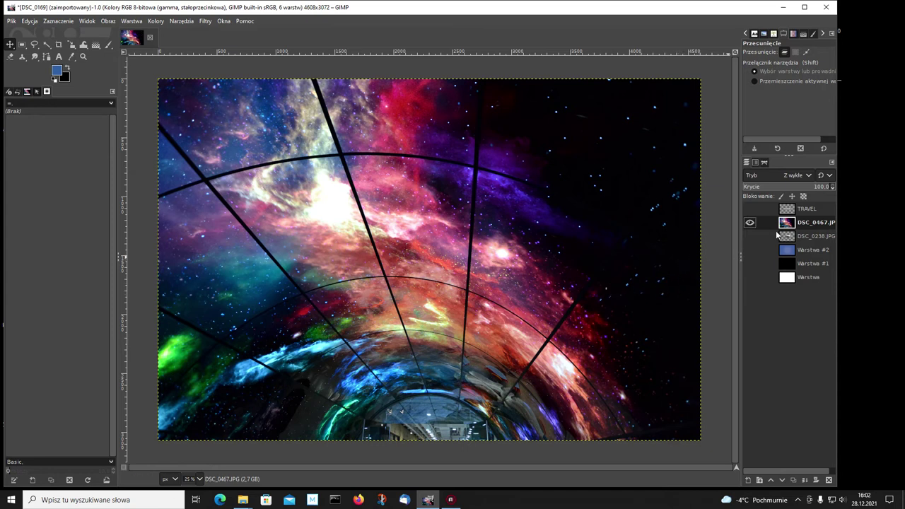
# Step: Add an alpha channel to the DSC_0467.JPG space-tunnel layer
pyautogui.rightClick(789, 223)
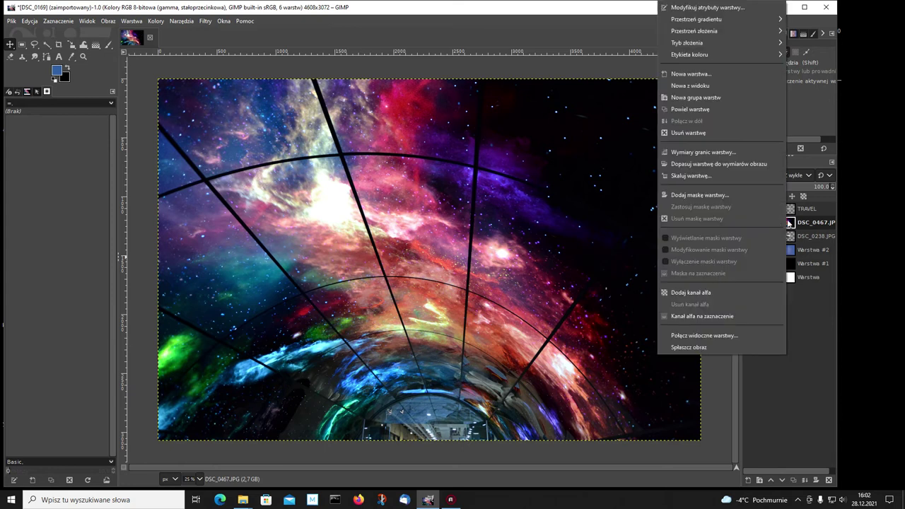
pyautogui.click(695, 291)
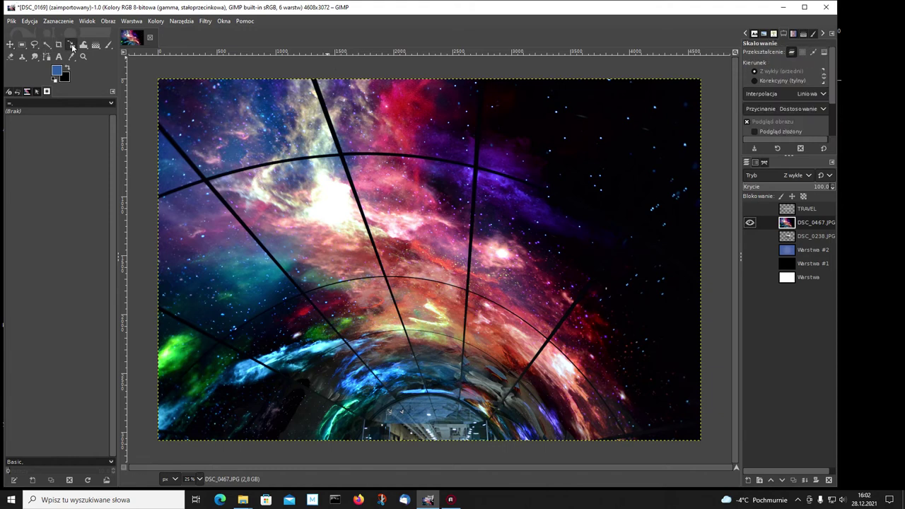
# Step: Scale the DSC_0467.JPG space photo to 1400 × 933 px
pyautogui.moveTo(73, 44); pyautogui.dragTo(103, 66)
pyautogui.moveTo(74, 47); pyautogui.dragTo(103, 69)
pyautogui.click(103, 69)
pyautogui.click(514, 226)
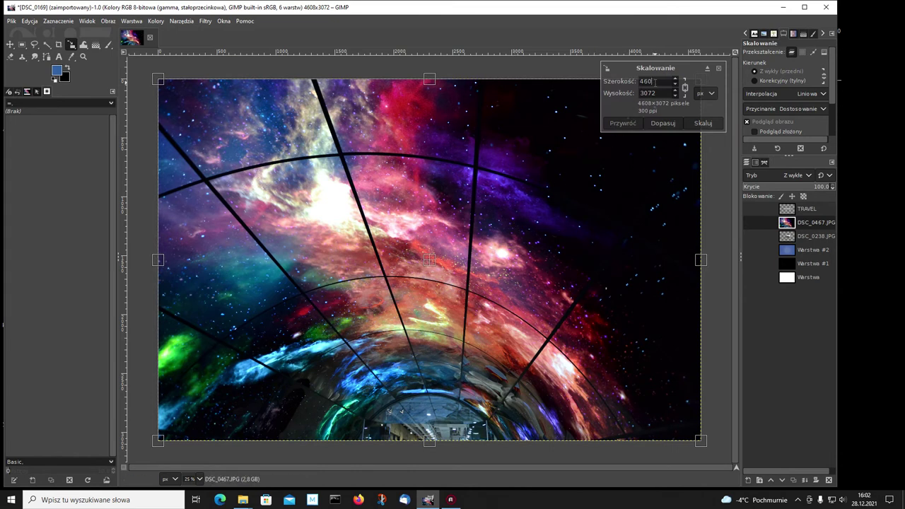
pyautogui.press('BackSpace')
pyautogui.press('BackSpace')
pyautogui.write('00')
pyautogui.press('Tab')
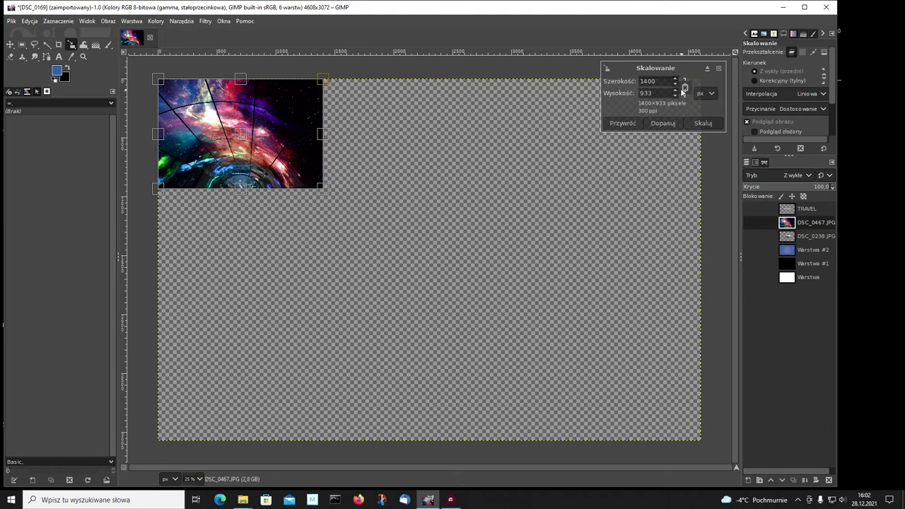
pyautogui.click(711, 123)
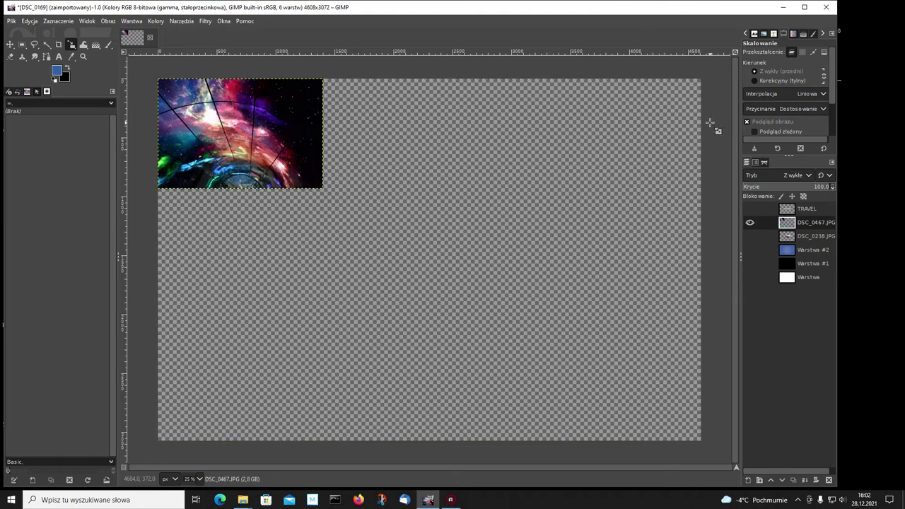
# Step: Move the space photo to the upper right and hide its layer
pyautogui.click(10, 45)
pyautogui.moveTo(227, 111); pyautogui.dragTo(564, 173)
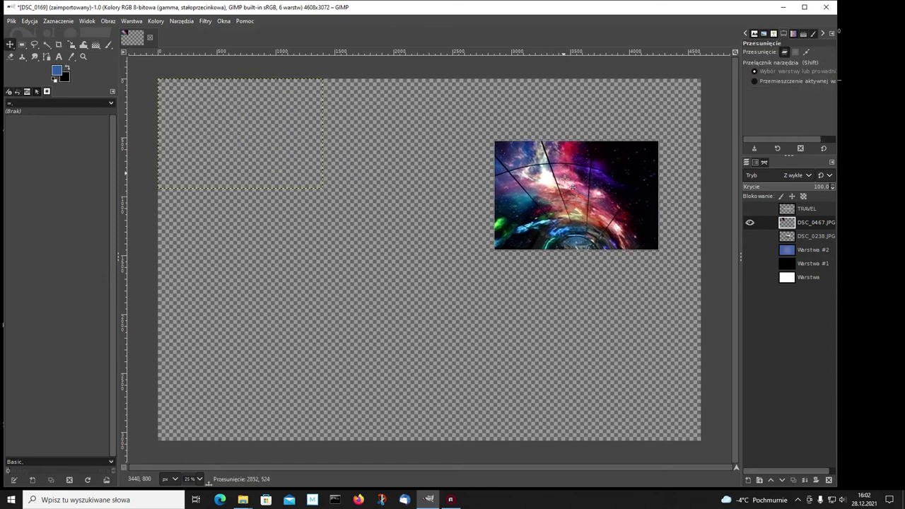
pyautogui.click(751, 223)
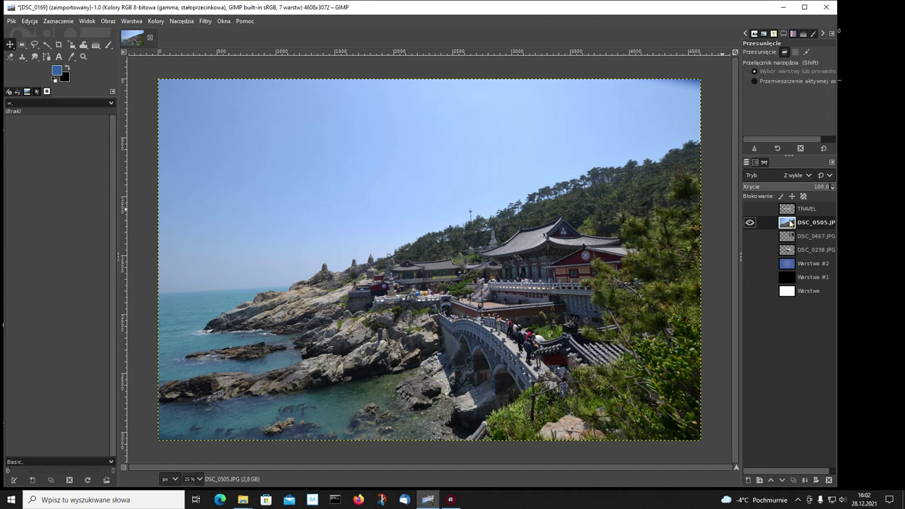
# Step: Add an alpha channel to DSC_0505.JPG and scale it to 1400 × 933 px
pyautogui.rightClick(790, 222)
pyautogui.click(700, 291)
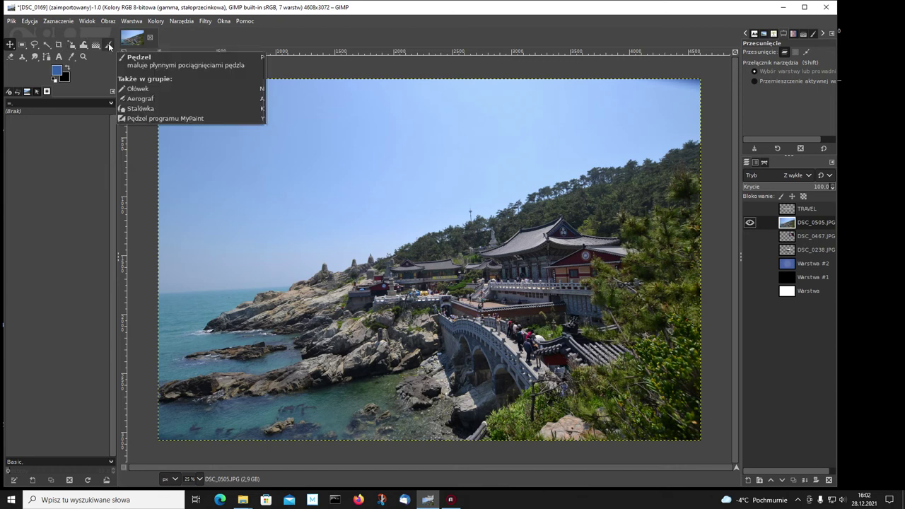
pyautogui.click(72, 45)
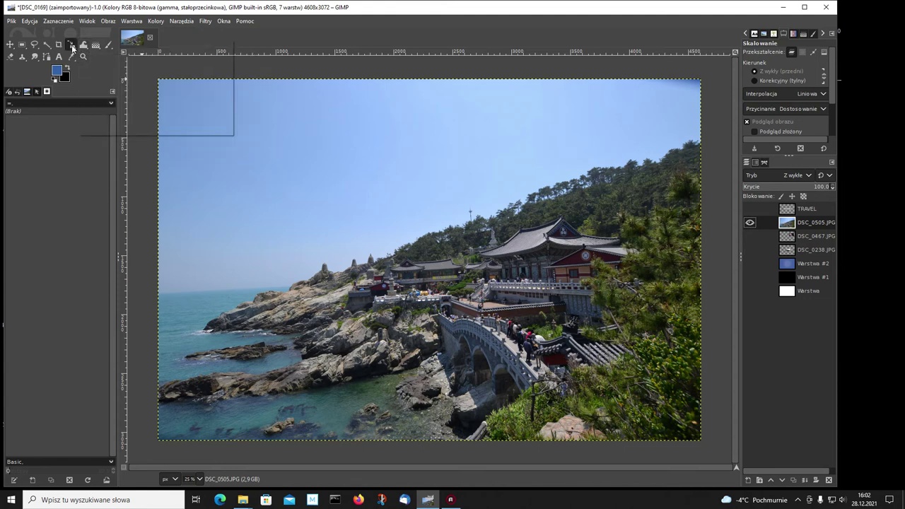
pyautogui.moveTo(73, 47); pyautogui.dragTo(113, 71)
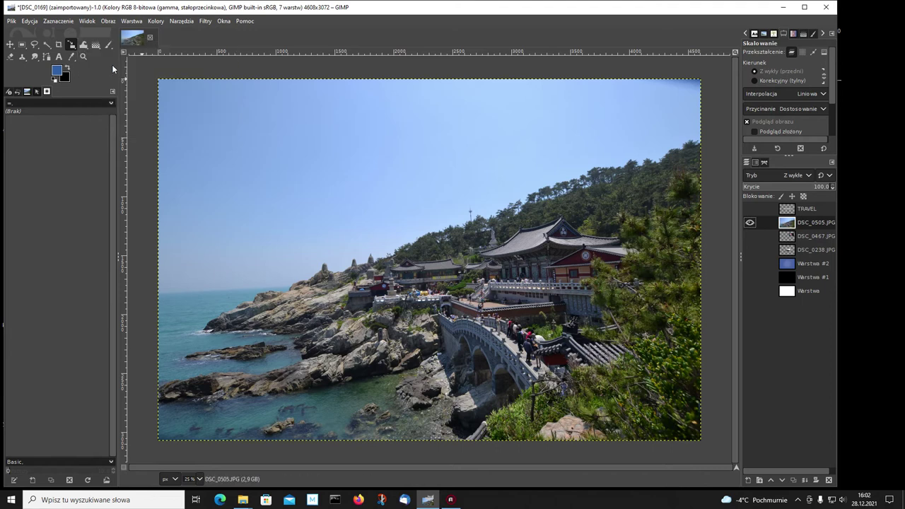
pyautogui.click(636, 196)
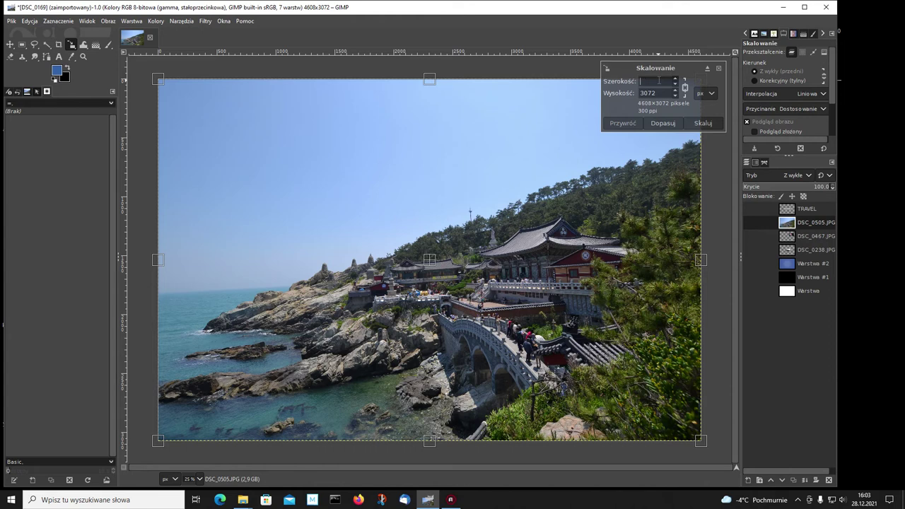
pyautogui.write('1400')
pyautogui.press('Return')
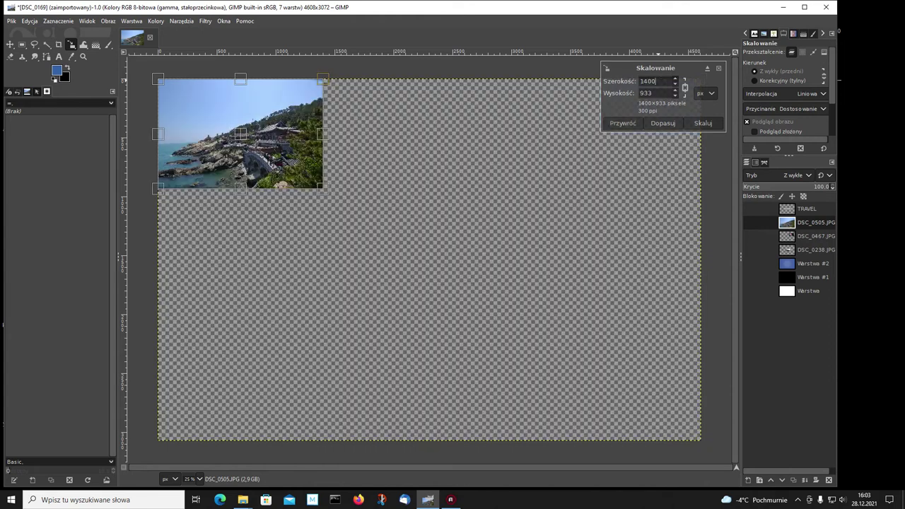
pyautogui.click(704, 123)
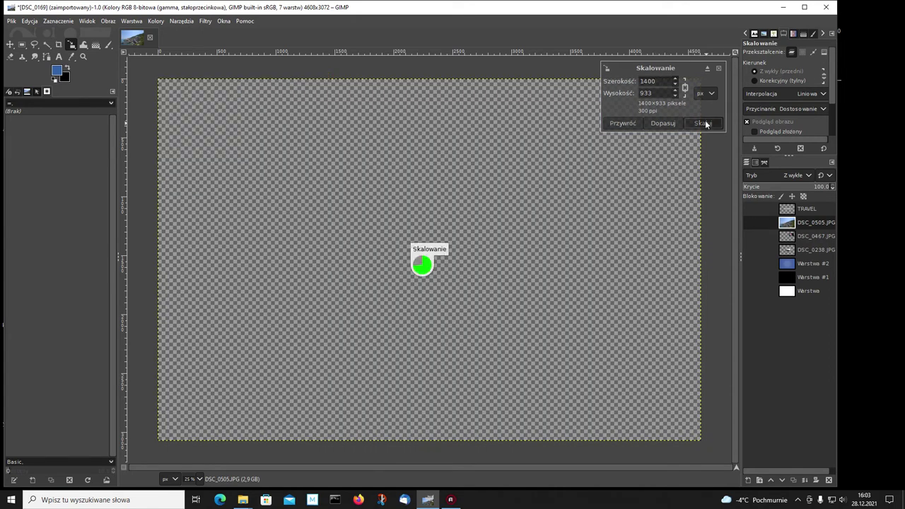
# Step: Move the seaside photo toward the centre and make the space and palace photos visible
pyautogui.click(10, 44)
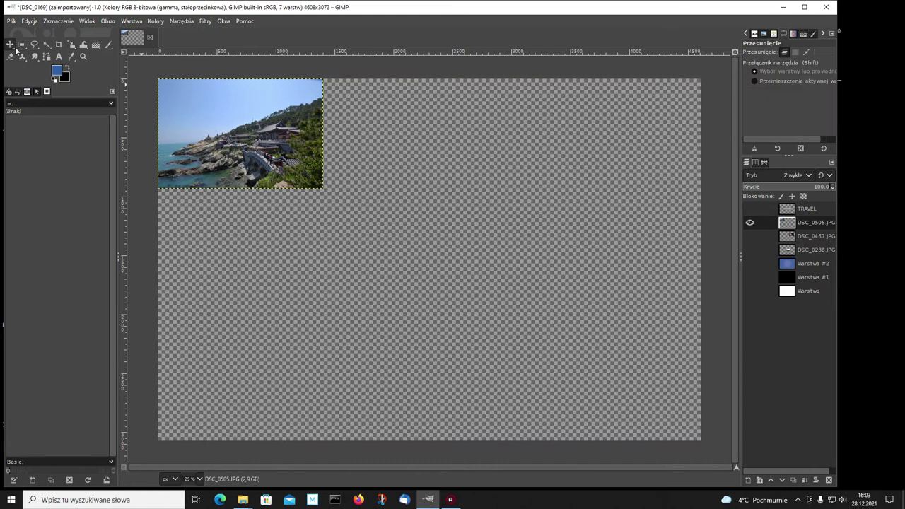
pyautogui.moveTo(217, 125); pyautogui.dragTo(257, 245)
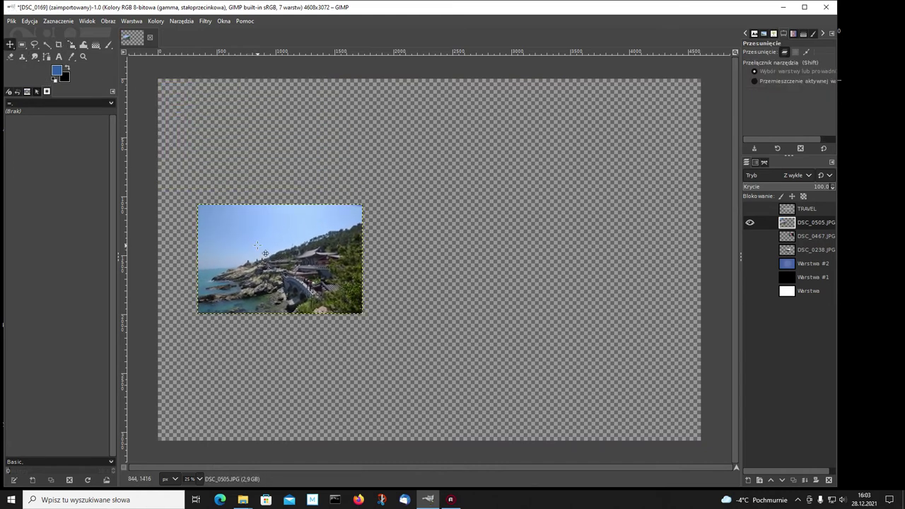
pyautogui.click(750, 236)
pyautogui.click(750, 251)
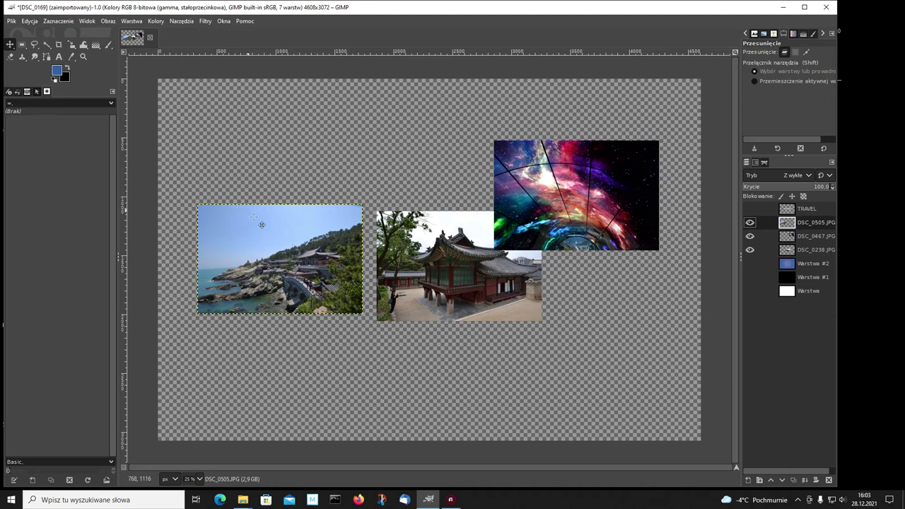
# Step: Arrange the photos: seaside upper left, palace upper right, space image lower centre
pyautogui.moveTo(263, 226); pyautogui.dragTo(257, 169)
pyautogui.moveTo(458, 277); pyautogui.dragTo(583, 344)
pyautogui.click(562, 169)
pyautogui.moveTo(562, 168); pyautogui.dragTo(385, 290)
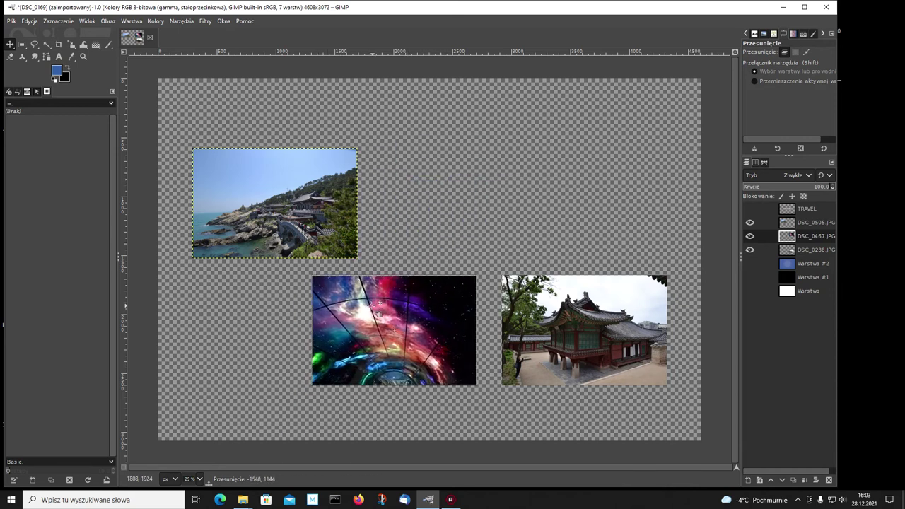
pyautogui.moveTo(276, 212); pyautogui.dragTo(263, 175)
pyautogui.moveTo(391, 293); pyautogui.dragTo(385, 257)
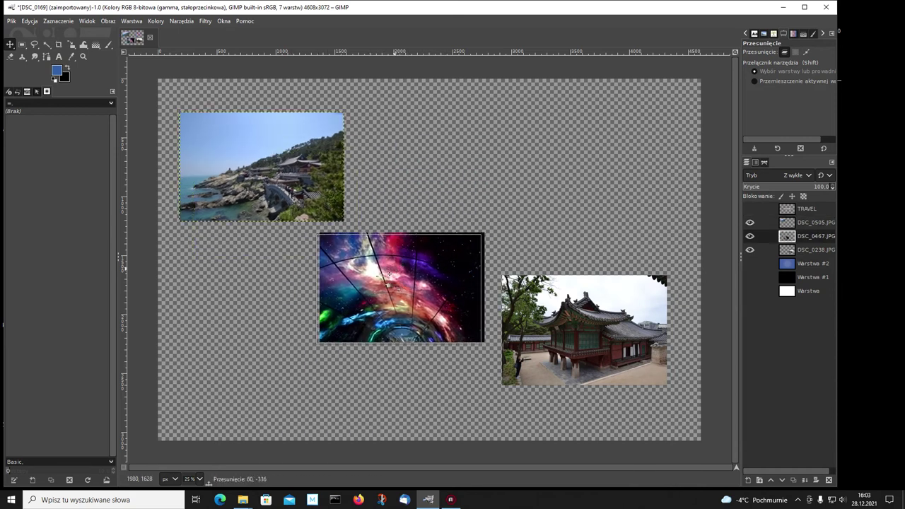
pyautogui.moveTo(570, 318); pyautogui.dragTo(567, 193)
pyautogui.moveTo(419, 297); pyautogui.dragTo(449, 332)
pyautogui.moveTo(608, 176); pyautogui.dragTo(617, 171)
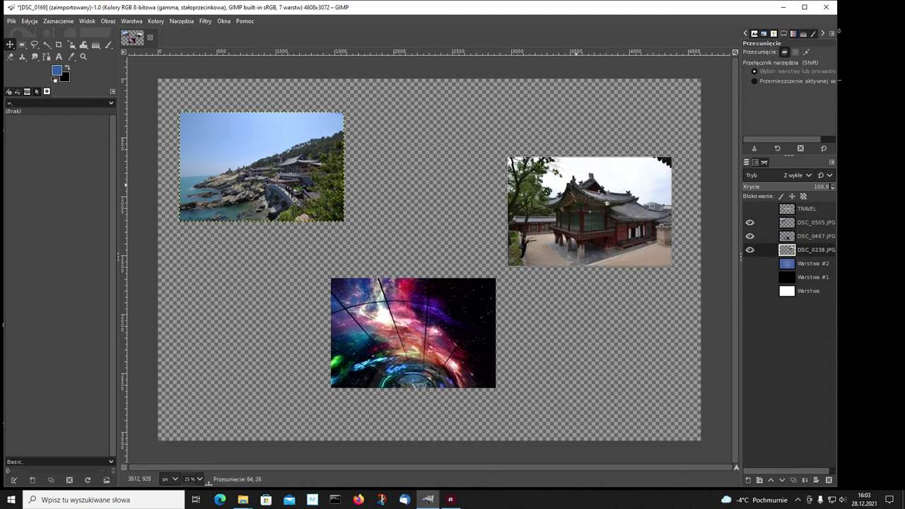
pyautogui.moveTo(281, 181); pyautogui.dragTo(307, 188)
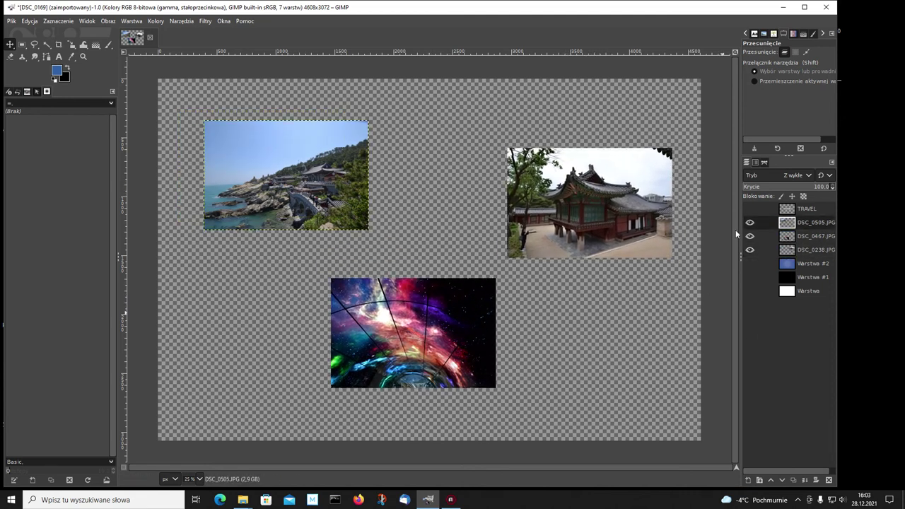
# Step: Preview the blue gradient, black background and TRAVEL layers, hiding each one again
pyautogui.click(751, 264)
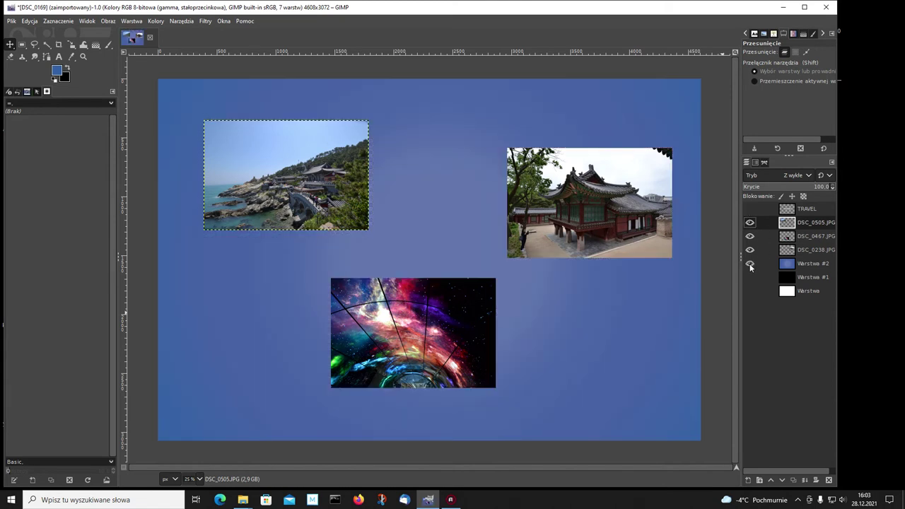
pyautogui.click(751, 264)
pyautogui.click(749, 278)
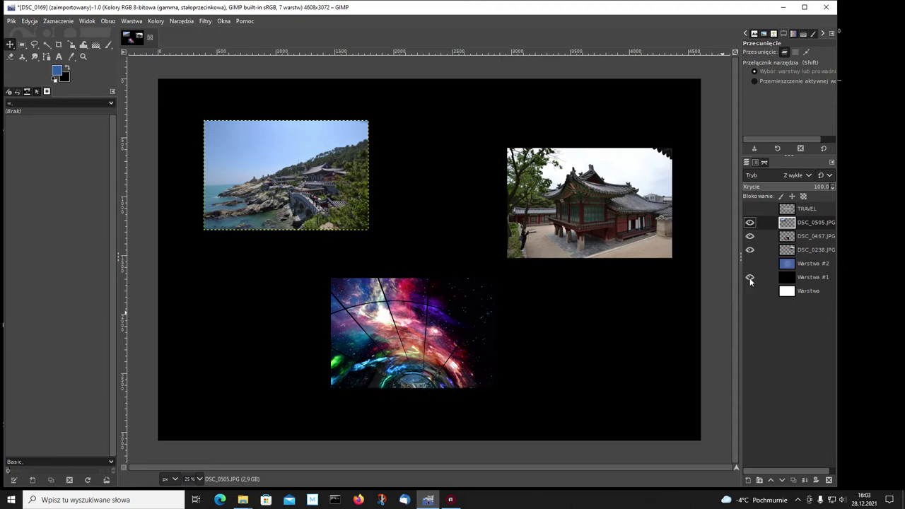
pyautogui.click(750, 278)
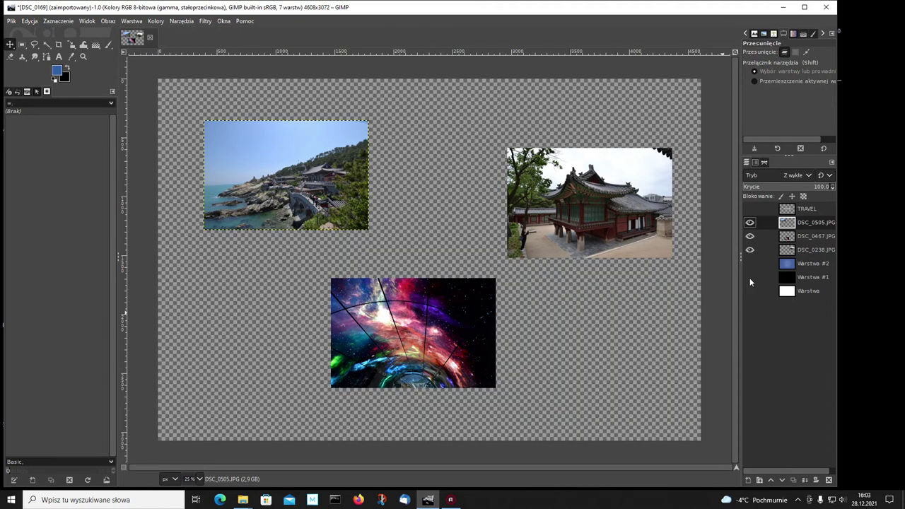
pyautogui.click(750, 209)
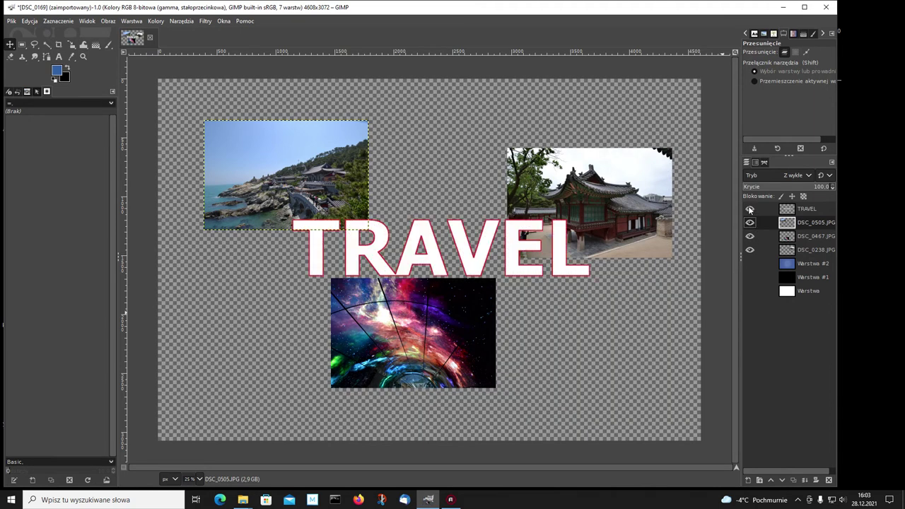
pyautogui.click(751, 210)
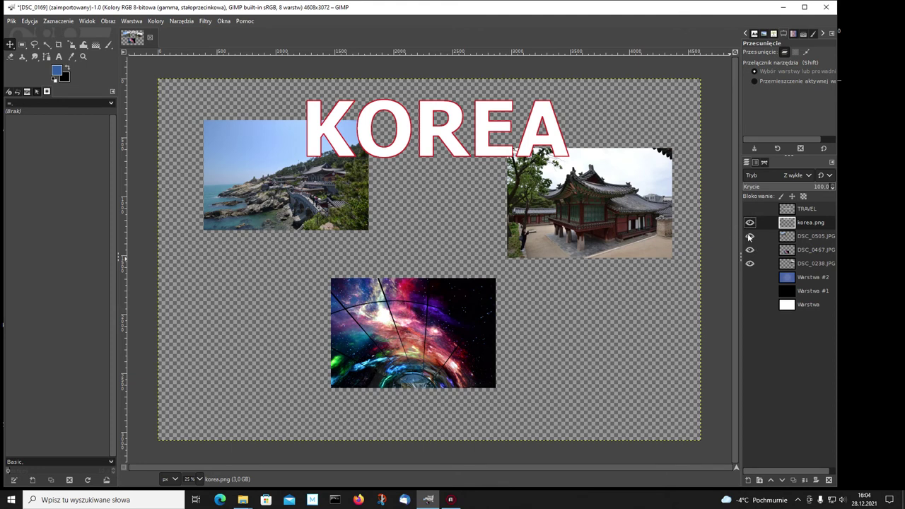
# Step: Hide the three photo layers and show the TRAVEL title
pyautogui.click(750, 236)
pyautogui.click(751, 250)
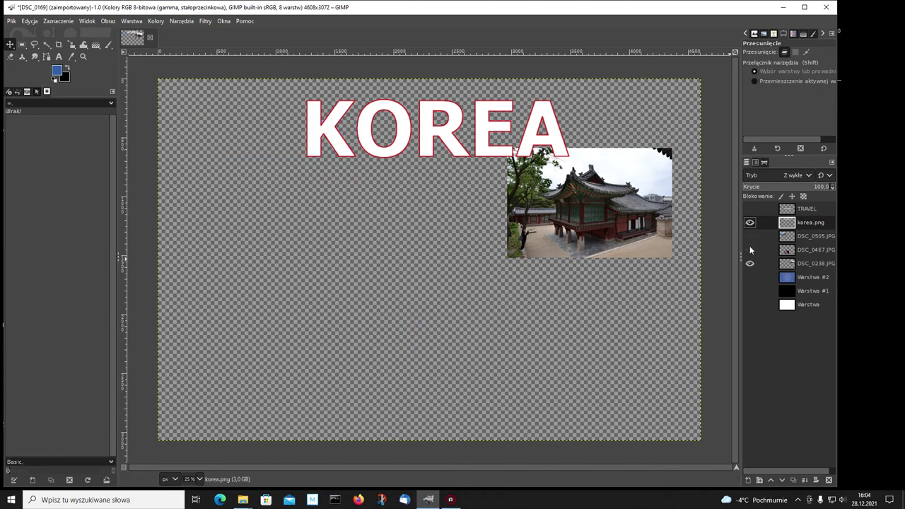
pyautogui.click(750, 263)
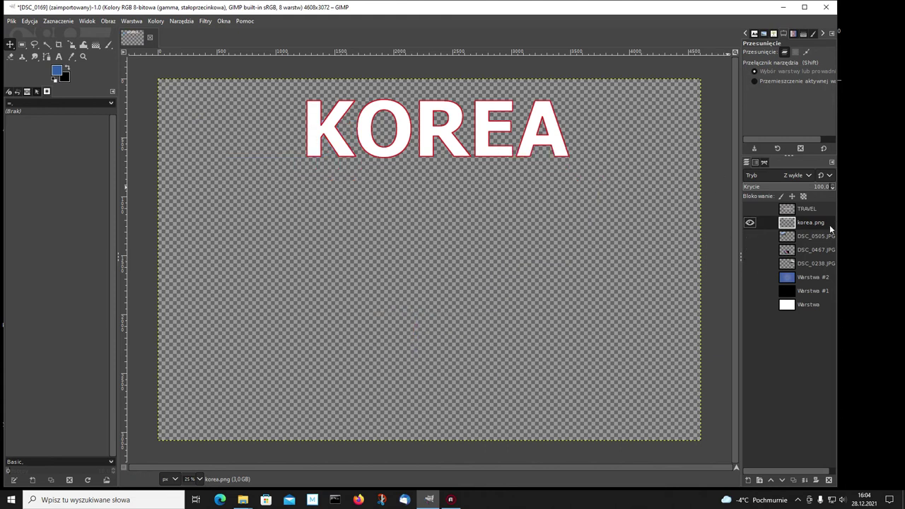
pyautogui.click(750, 208)
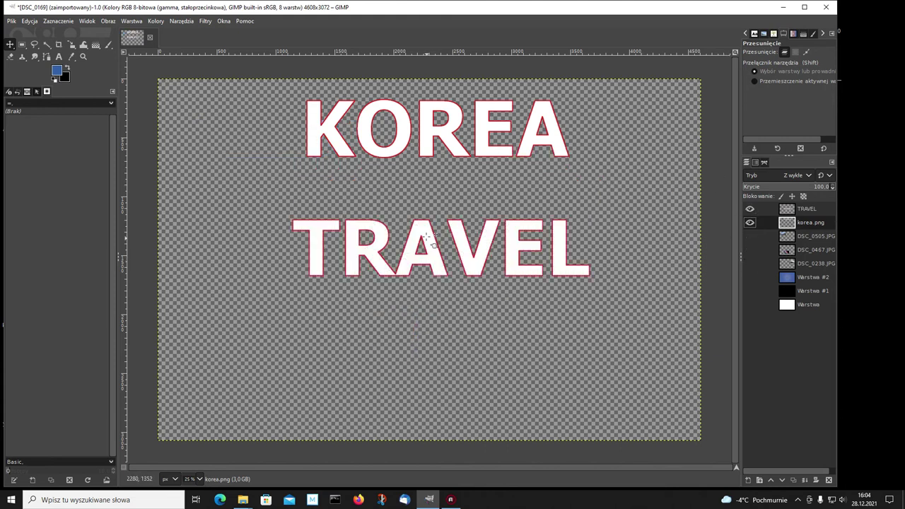
# Step: Move TRAVEL down near the bottom edge and nudge KOREA slightly right
pyautogui.moveTo(422, 228); pyautogui.dragTo(421, 350)
pyautogui.click(385, 105)
pyautogui.moveTo(385, 105); pyautogui.dragTo(392, 107)
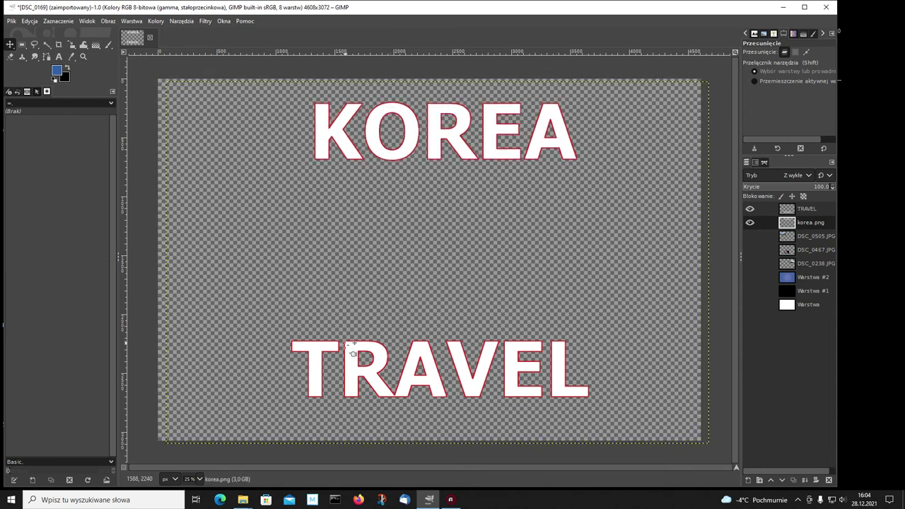
pyautogui.moveTo(351, 352); pyautogui.dragTo(349, 355)
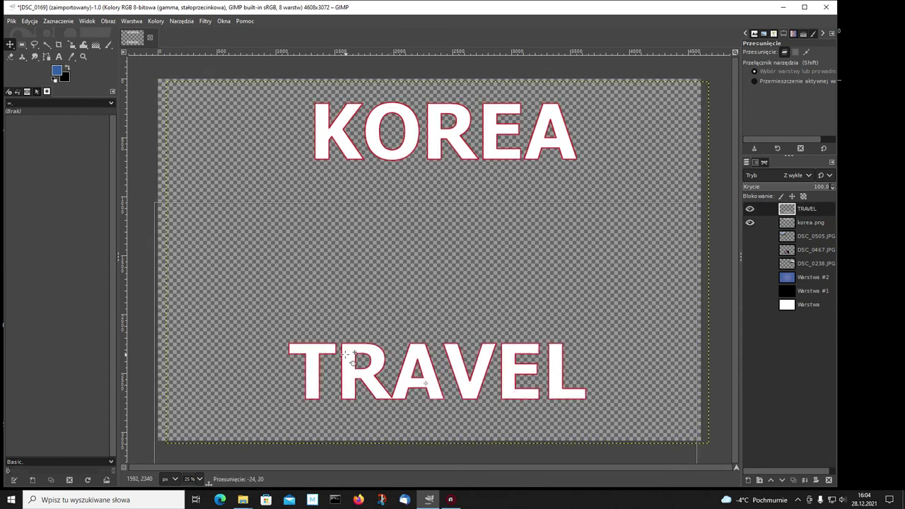
# Step: Show the seaside and space photos and place them left and centre below KOREA
pyautogui.click(750, 236)
pyautogui.click(292, 180)
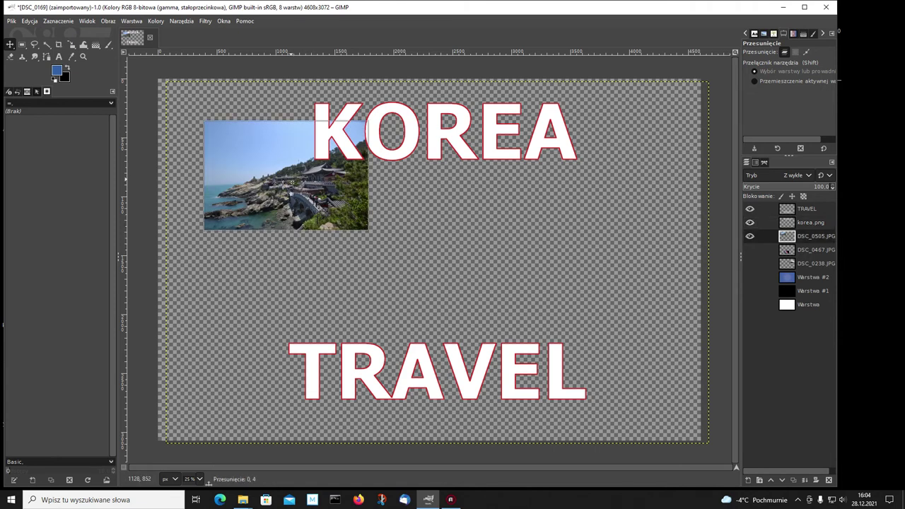
pyautogui.moveTo(283, 182); pyautogui.dragTo(249, 222)
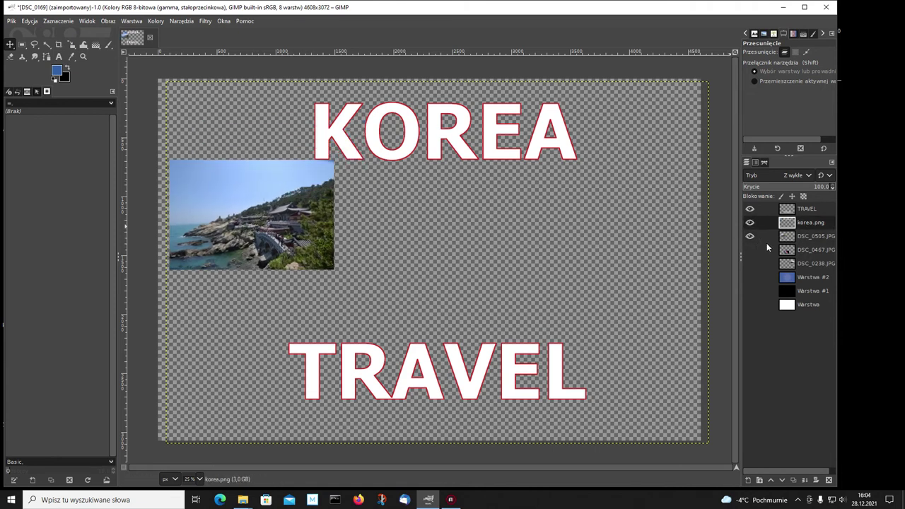
pyautogui.click(749, 250)
pyautogui.moveTo(429, 294); pyautogui.dragTo(454, 233)
pyautogui.moveTo(291, 205); pyautogui.dragTo(297, 230)
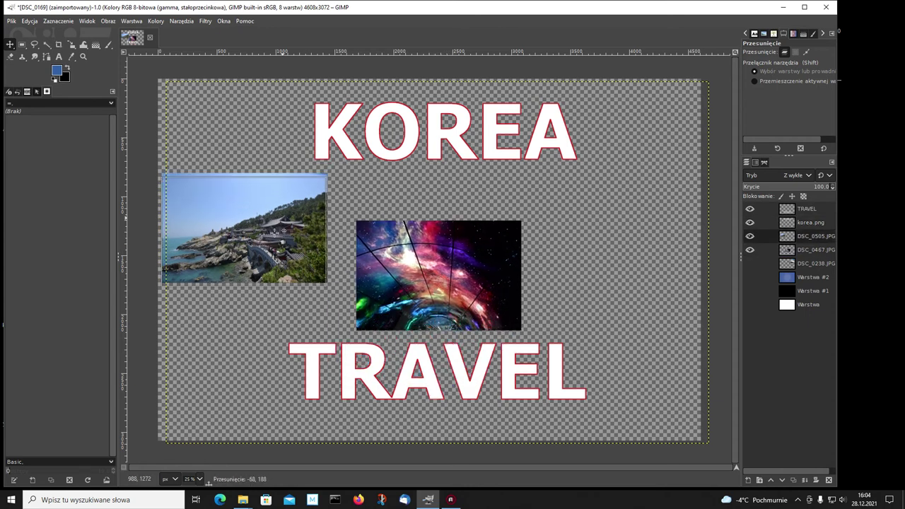
# Step: Show the palace photo, put it on the right, and nudge all three photos into line
pyautogui.click(758, 223)
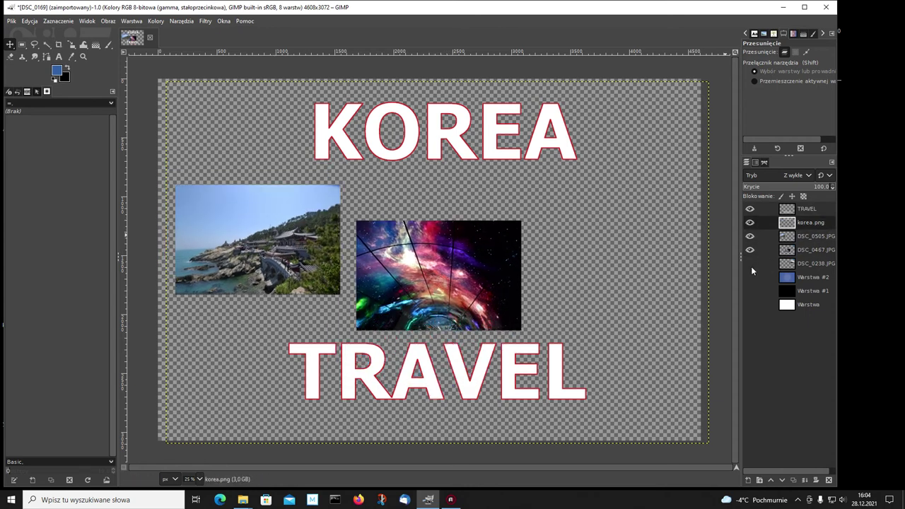
pyautogui.click(750, 263)
pyautogui.moveTo(607, 212); pyautogui.dragTo(631, 231)
pyautogui.moveTo(438, 240); pyautogui.dragTo(433, 224)
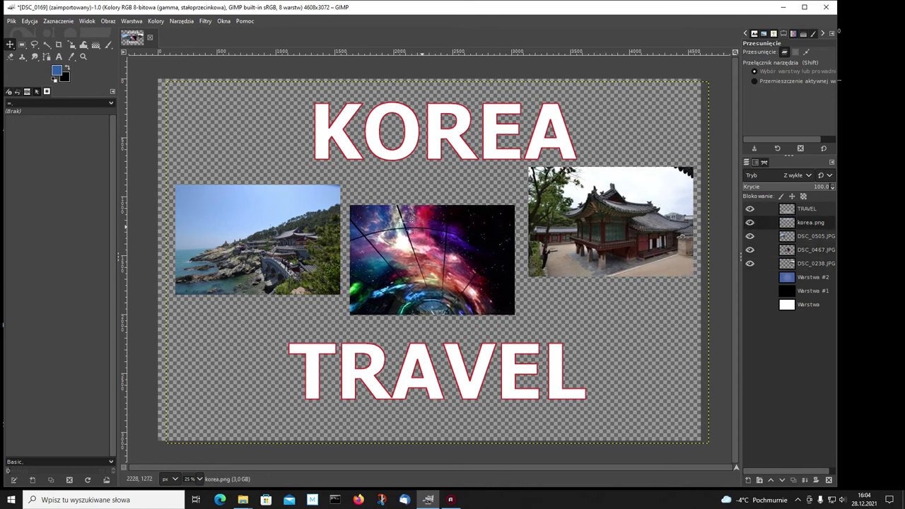
pyautogui.moveTo(257, 219); pyautogui.dragTo(248, 206)
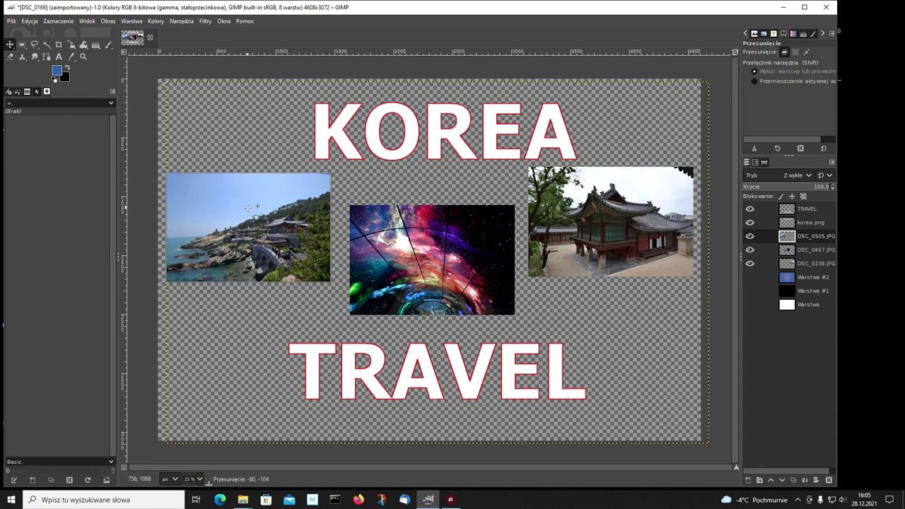
pyautogui.moveTo(589, 217); pyautogui.dragTo(589, 219)
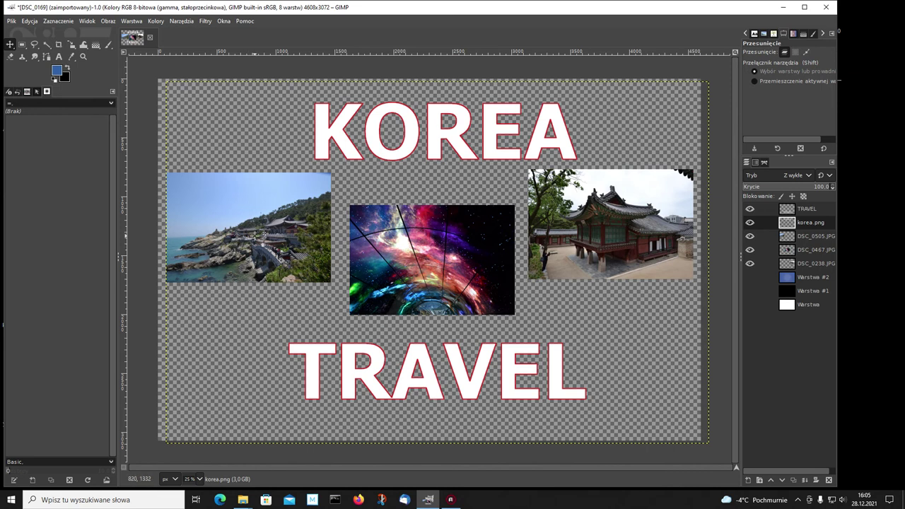
pyautogui.click(797, 239)
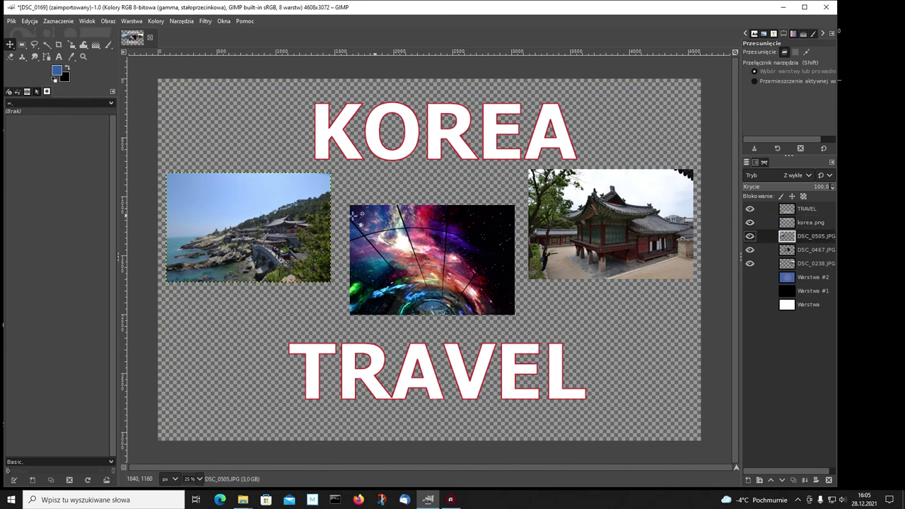
# Step: With the Rotate tool active, shift the tilted seaside photo lower
pyautogui.click(73, 46)
pyautogui.rightClick(72, 46)
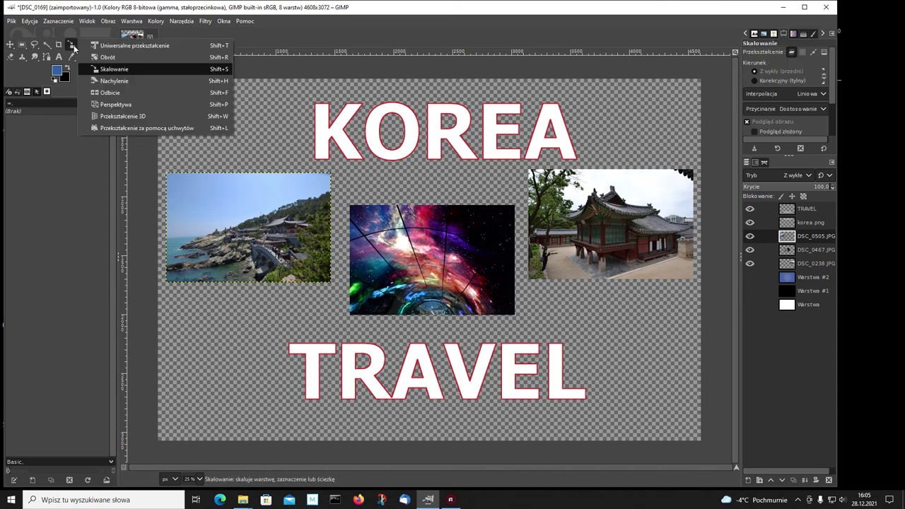
pyautogui.click(106, 58)
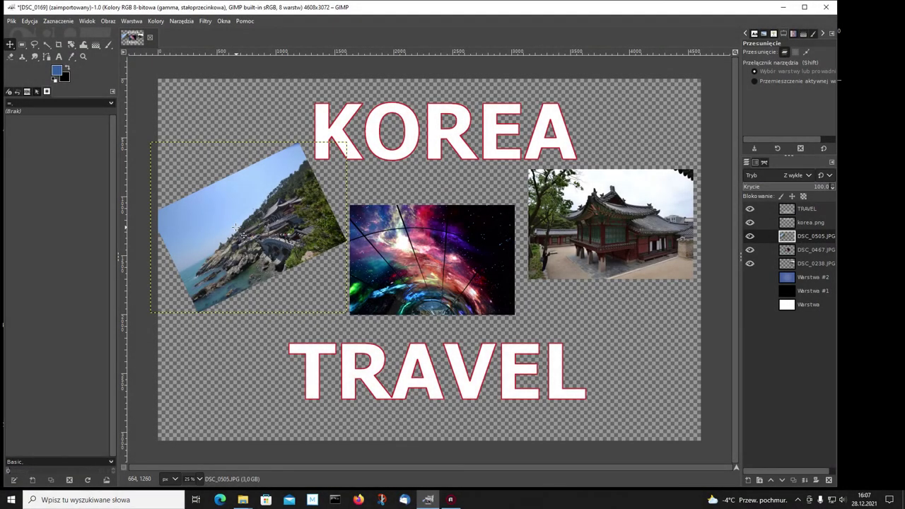
pyautogui.moveTo(244, 235); pyautogui.dragTo(256, 272)
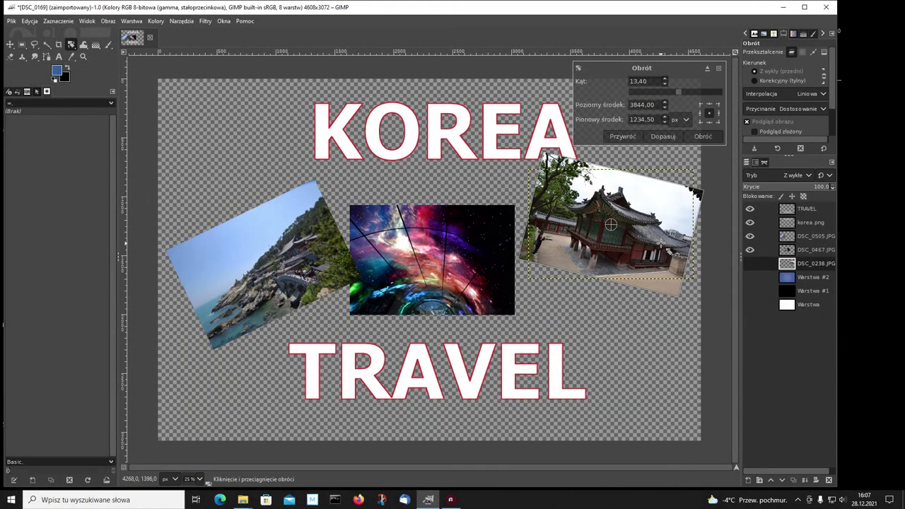
# Step: Rotate the palace photo to 25.66° and move it lower on the right
pyautogui.moveTo(668, 248); pyautogui.dragTo(665, 260)
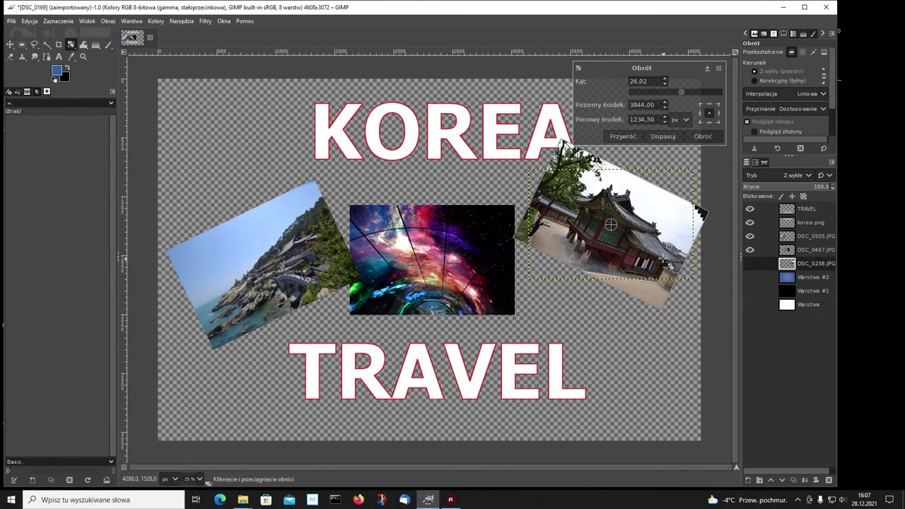
pyautogui.moveTo(663, 256); pyautogui.dragTo(681, 215)
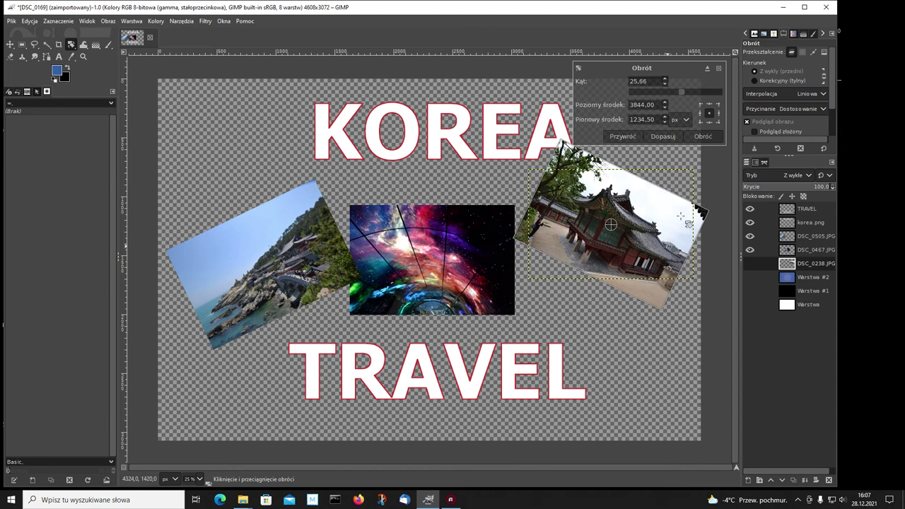
pyautogui.click(705, 135)
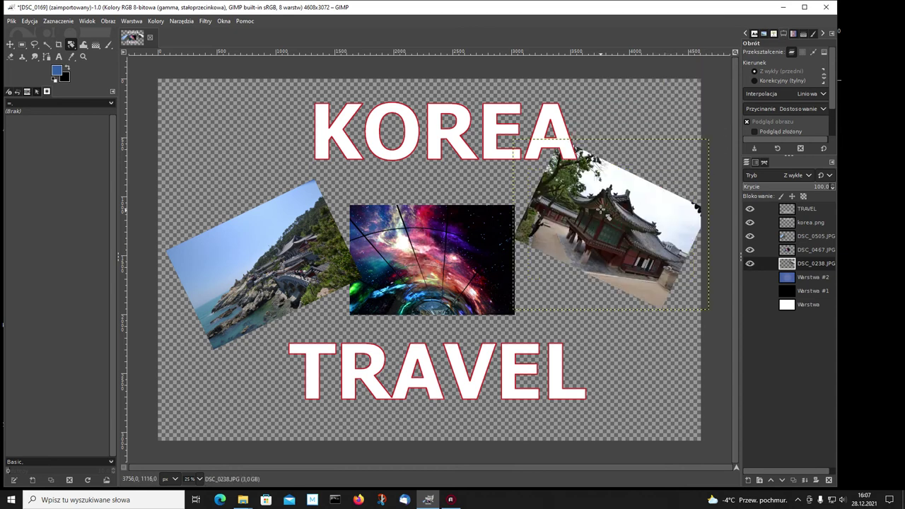
pyautogui.click(10, 43)
pyautogui.moveTo(603, 199); pyautogui.dragTo(598, 244)
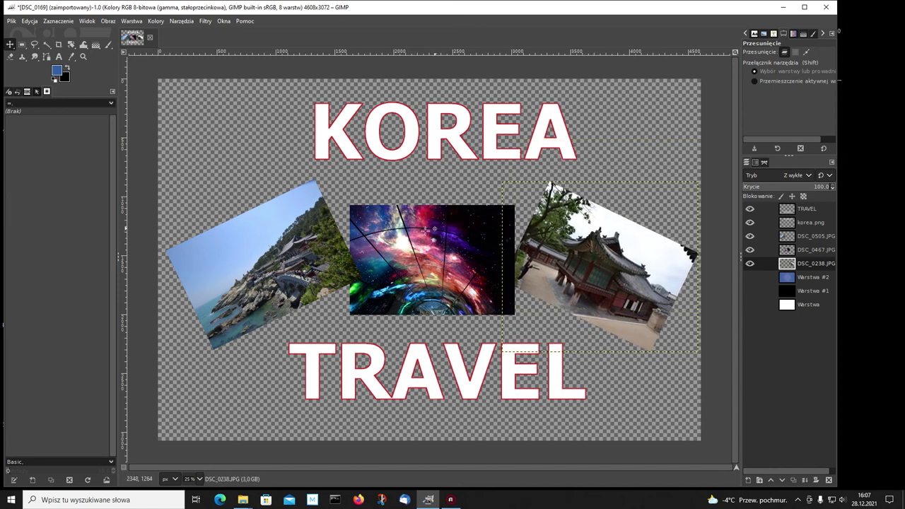
# Step: Raise the space photo up under KOREA and lower the seaside and palace photos slightly
pyautogui.moveTo(422, 239); pyautogui.dragTo(431, 156)
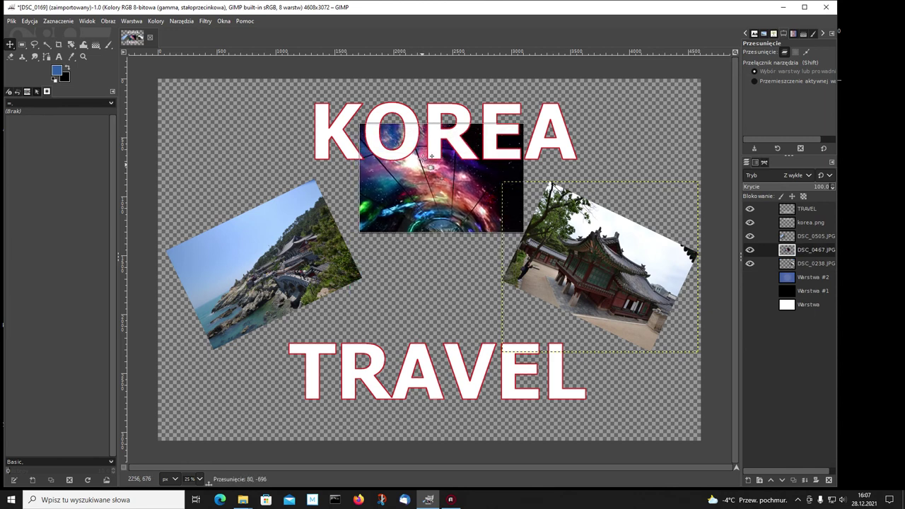
pyautogui.moveTo(431, 157); pyautogui.dragTo(425, 164)
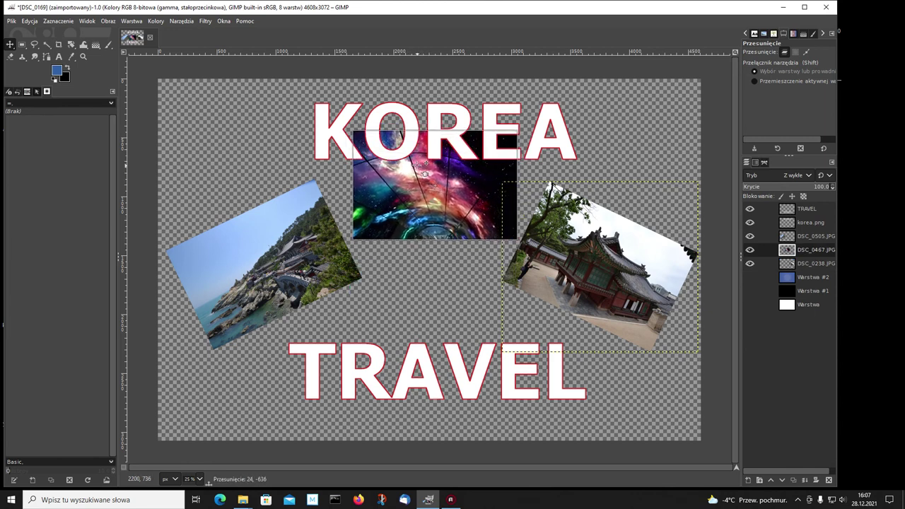
pyautogui.click(309, 212)
pyautogui.moveTo(295, 223); pyautogui.dragTo(291, 250)
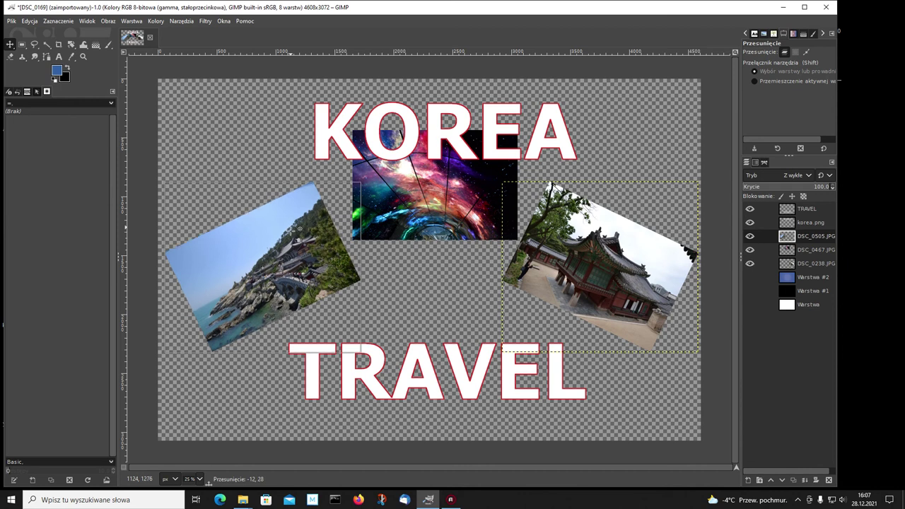
pyautogui.moveTo(585, 241); pyautogui.dragTo(593, 268)
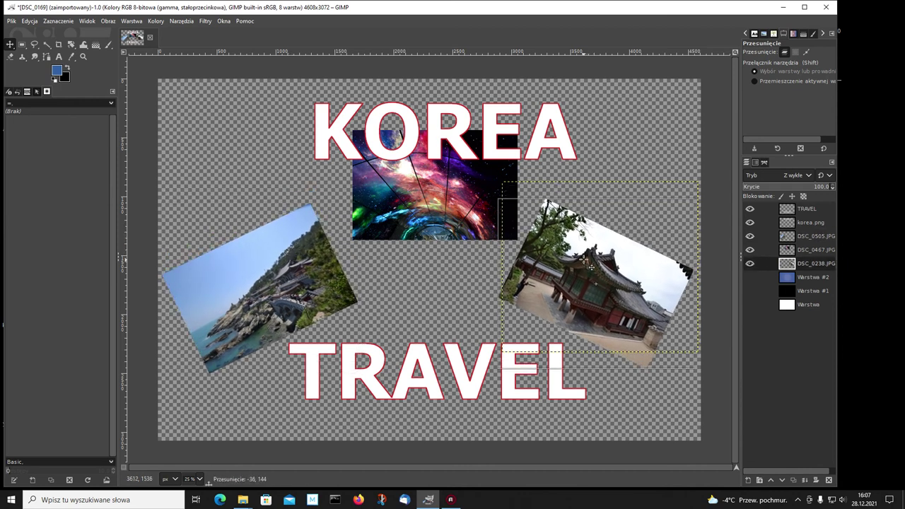
pyautogui.moveTo(448, 200); pyautogui.dragTo(442, 210)
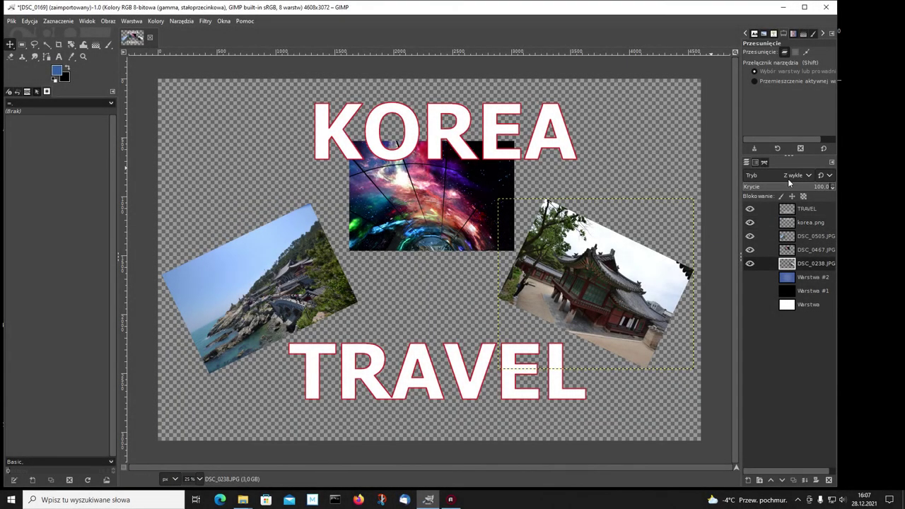
# Step: Isolate the KOREA title layer so it is shown and active on its own
pyautogui.click(750, 209)
pyautogui.click(750, 209)
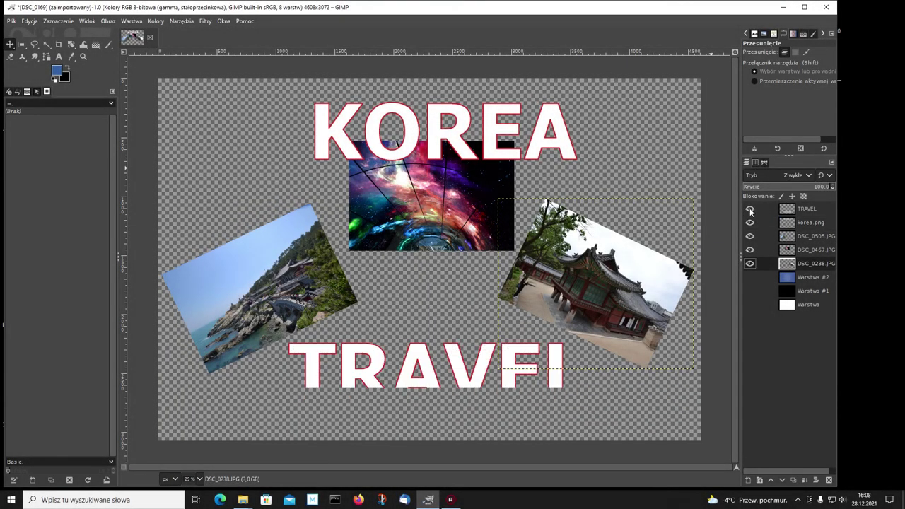
pyautogui.click(750, 222)
pyautogui.click(783, 223)
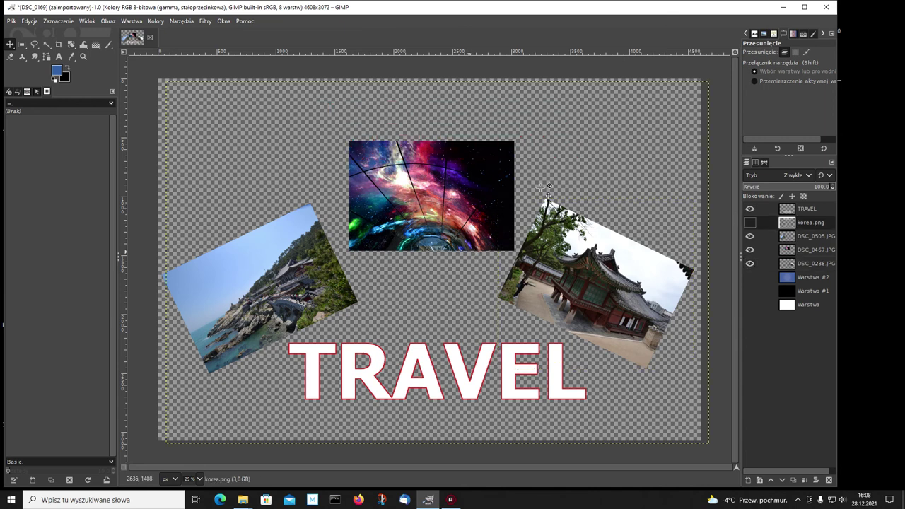
pyautogui.click(751, 222)
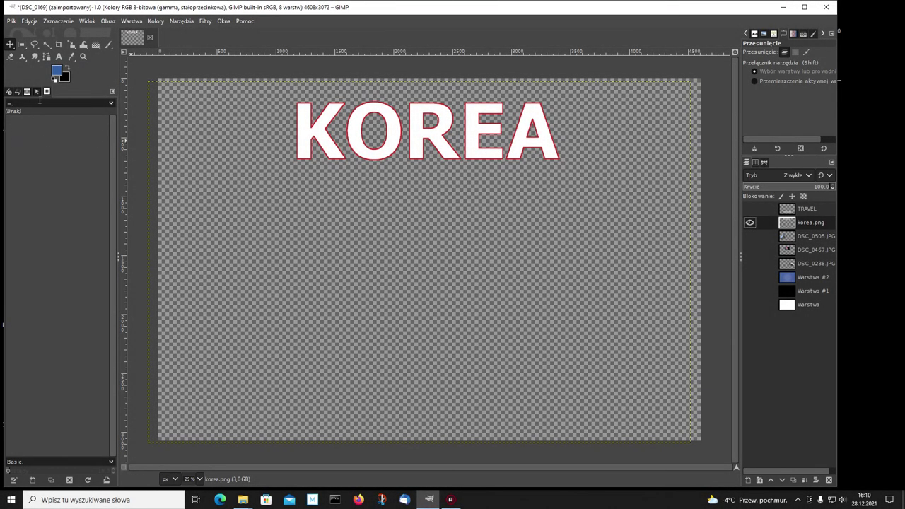
# Step: Scale the korea.png layer down to 3337×2225 px
pyautogui.click(72, 46)
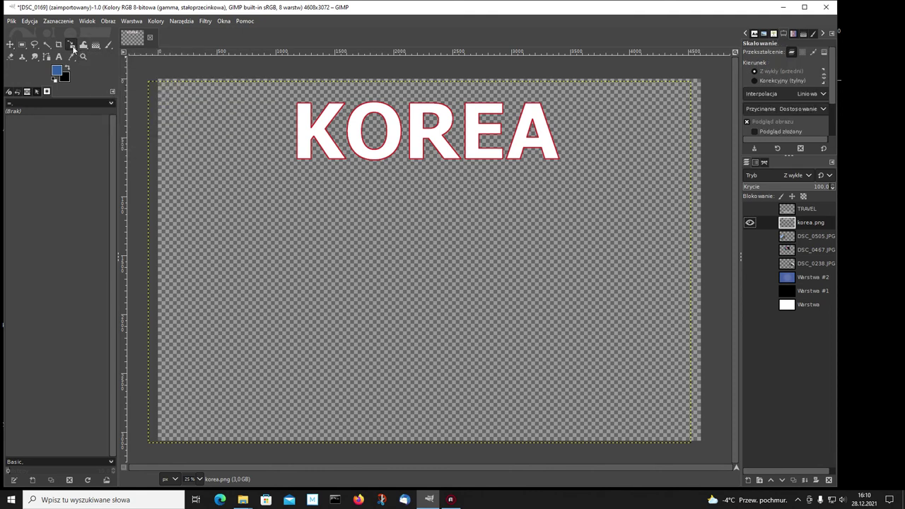
pyautogui.click(71, 45)
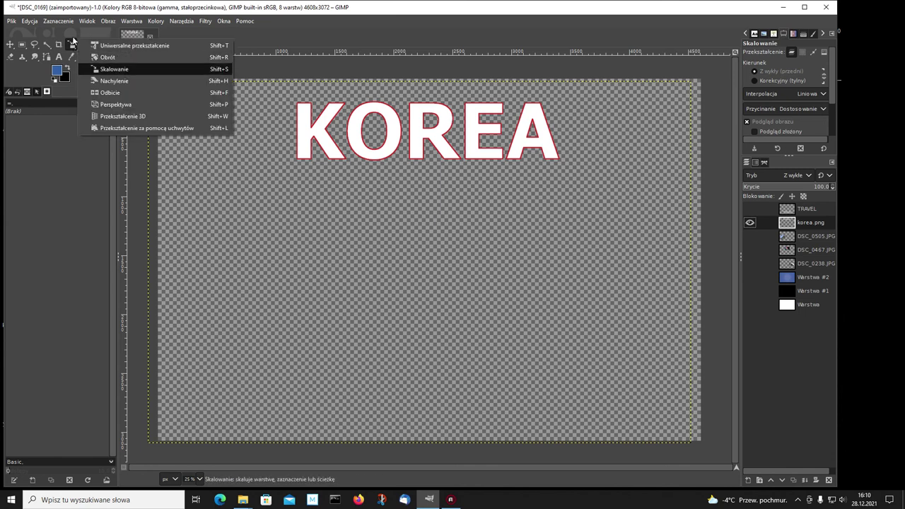
pyautogui.click(109, 69)
pyautogui.click(474, 127)
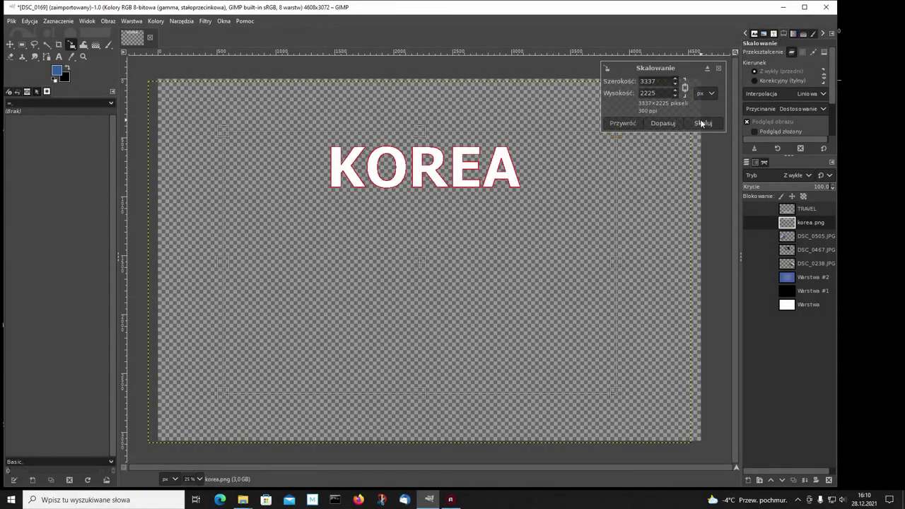
pyautogui.click(702, 123)
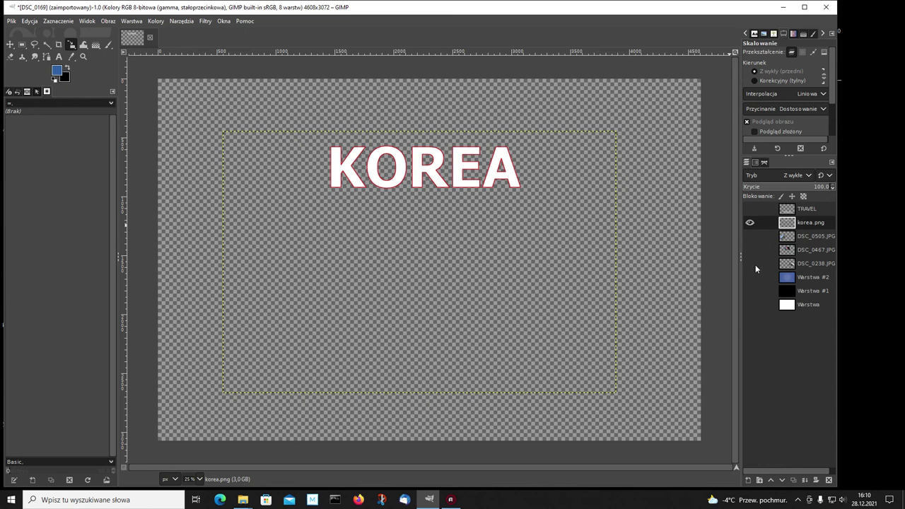
# Step: Turn the TRAVEL title, seaside photo and space photo back on
pyautogui.click(749, 209)
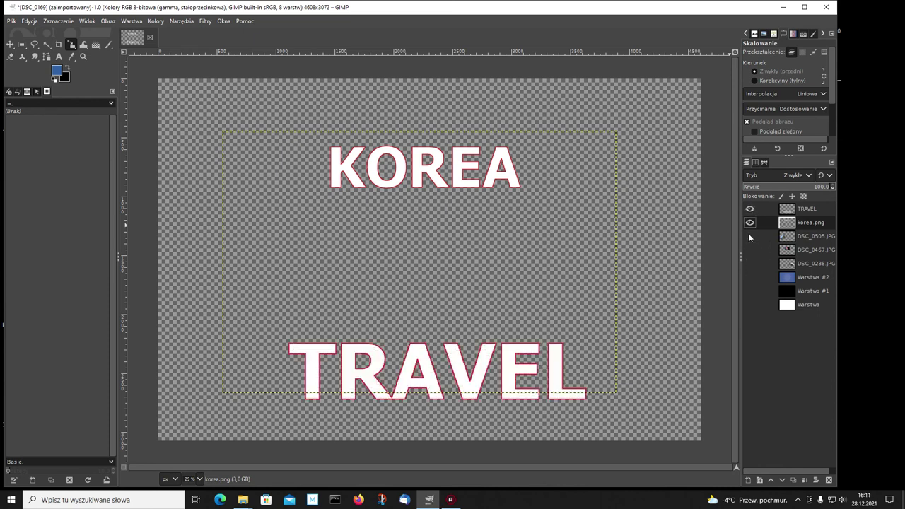
pyautogui.click(750, 237)
pyautogui.click(750, 250)
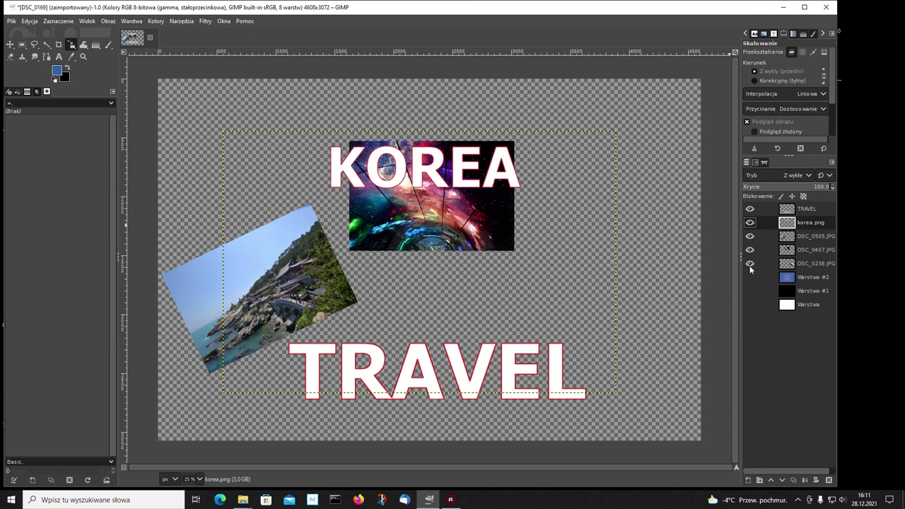
# Step: Show the palace photo, move KOREA higher, and nudge the space and seaside photos
pyautogui.click(750, 263)
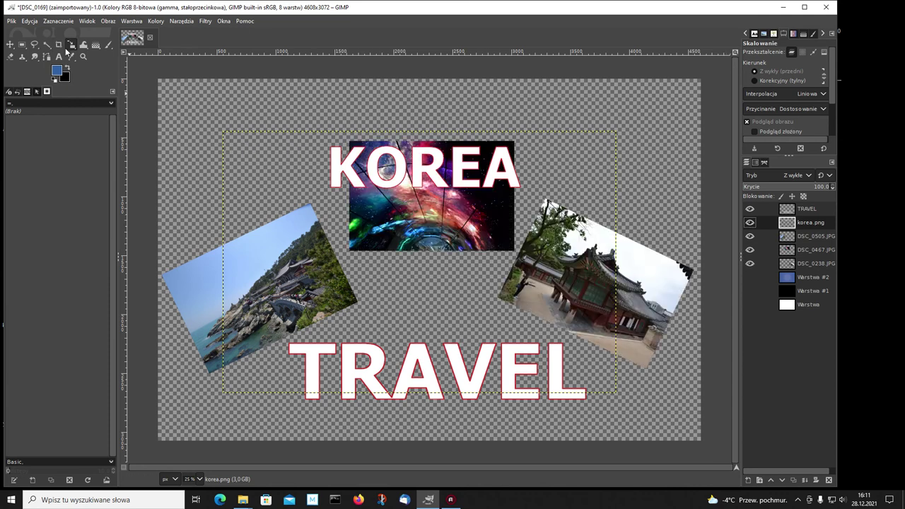
pyautogui.click(10, 45)
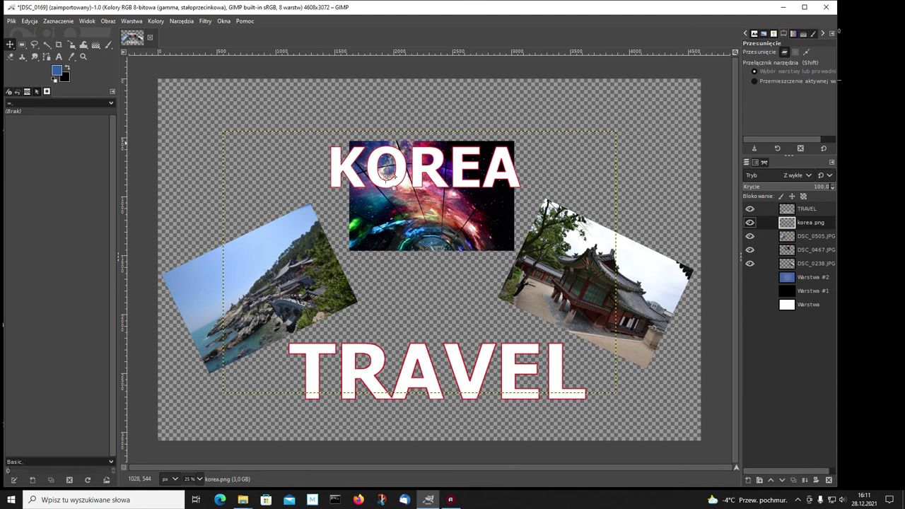
pyautogui.moveTo(422, 167); pyautogui.dragTo(429, 111)
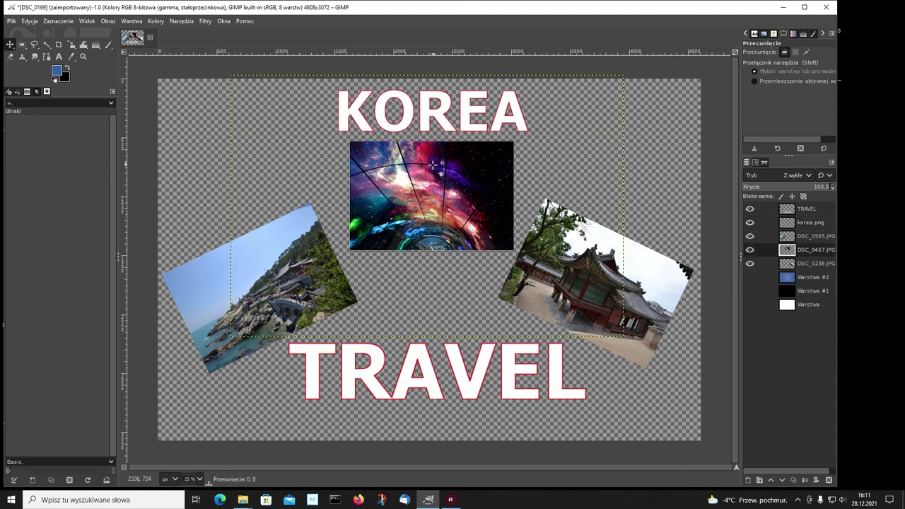
pyautogui.moveTo(433, 170); pyautogui.dragTo(430, 179)
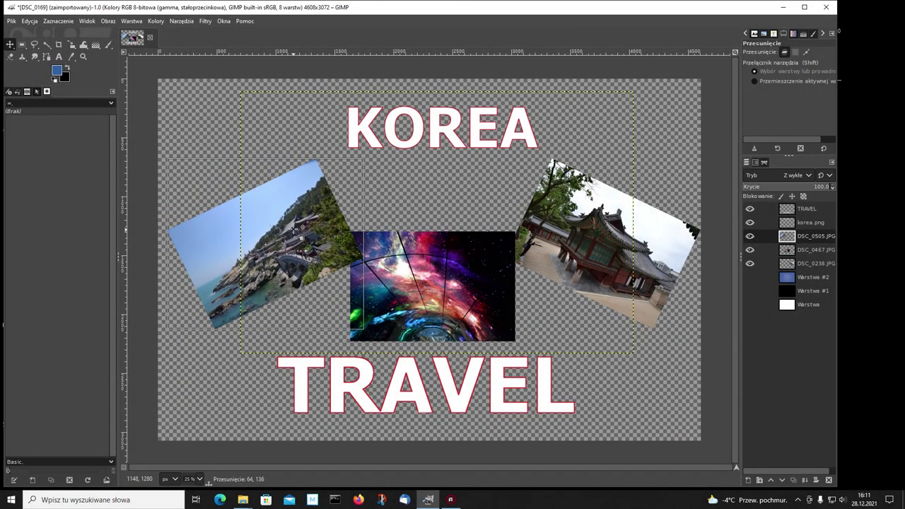
pyautogui.moveTo(297, 229); pyautogui.dragTo(290, 227)
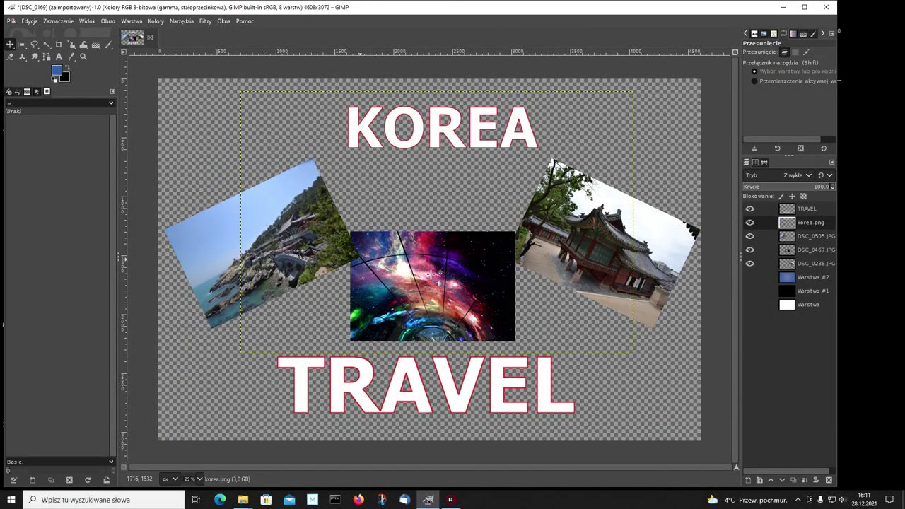
# Step: Lower the space photo layer DSC_0467 beneath the palace layer DSC_0238
pyautogui.click(750, 249)
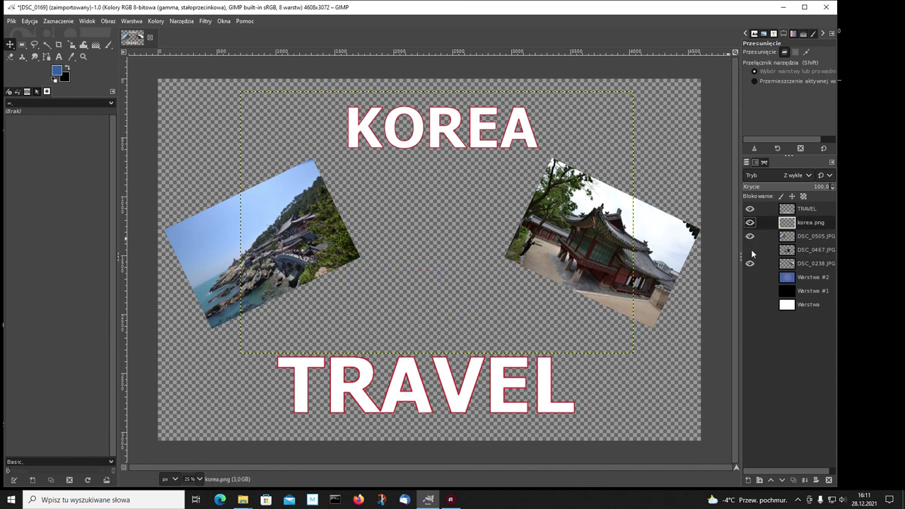
pyautogui.click(751, 250)
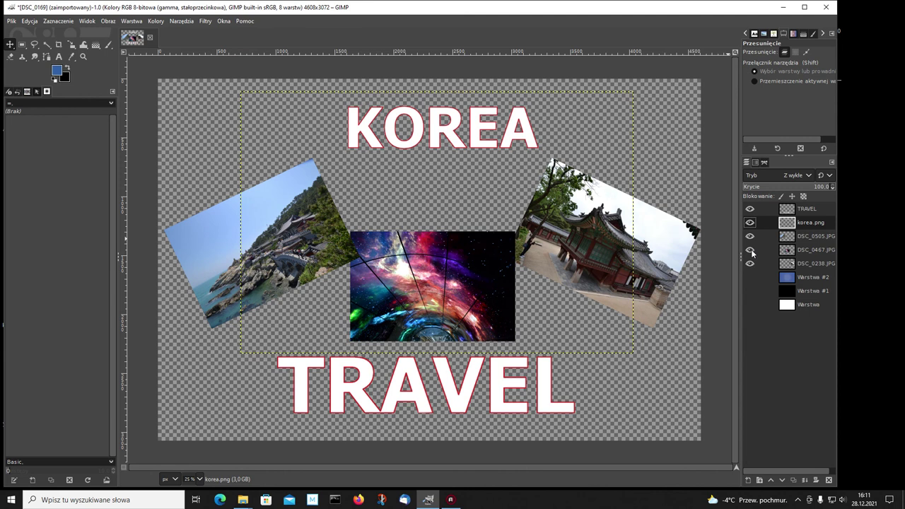
pyautogui.click(766, 250)
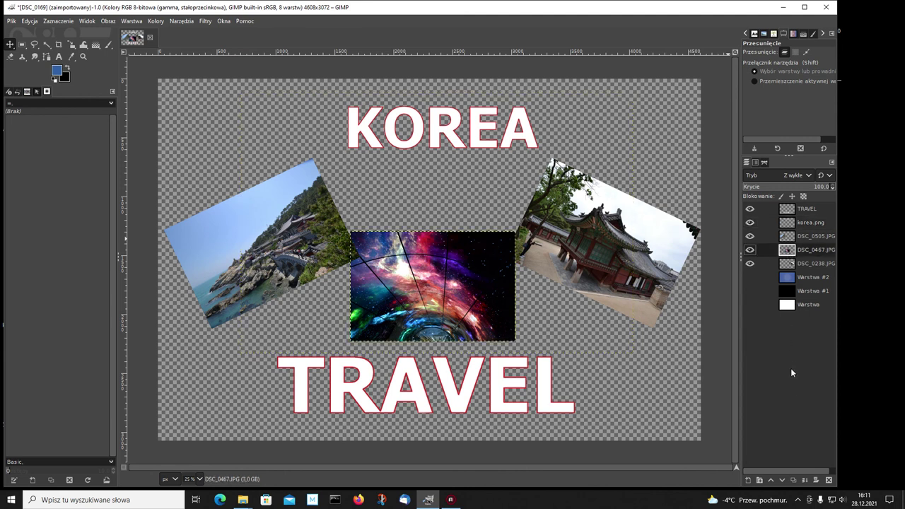
pyautogui.click(782, 481)
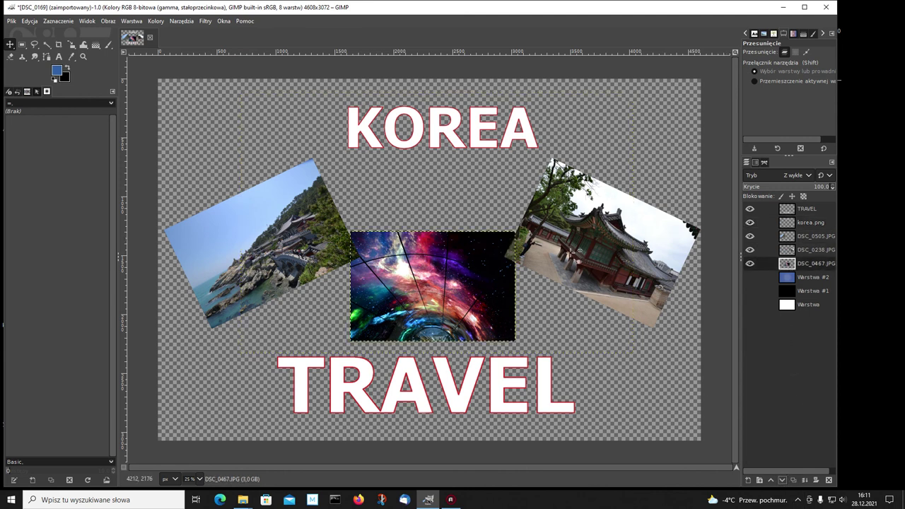
# Step: Shift the palace photo up and left and the seaside photo slightly higher
pyautogui.moveTo(583, 221); pyautogui.dragTo(575, 209)
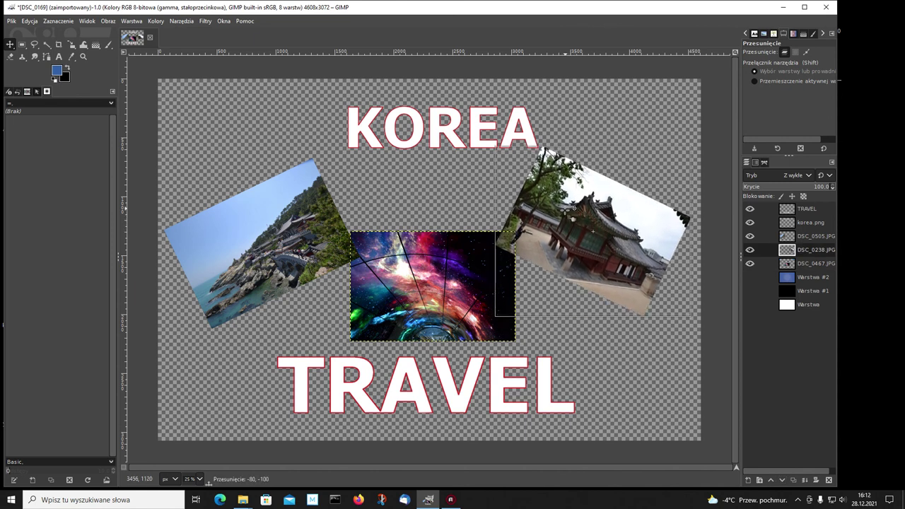
pyautogui.moveTo(324, 218); pyautogui.dragTo(327, 204)
pyautogui.click(447, 297)
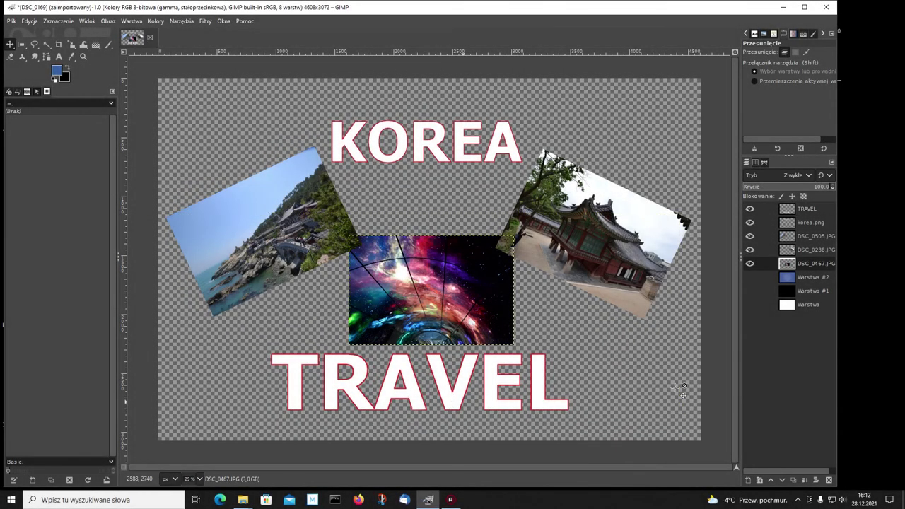
# Step: Turn on the Warstwa #2 layer to show the blue gradient background
pyautogui.click(752, 277)
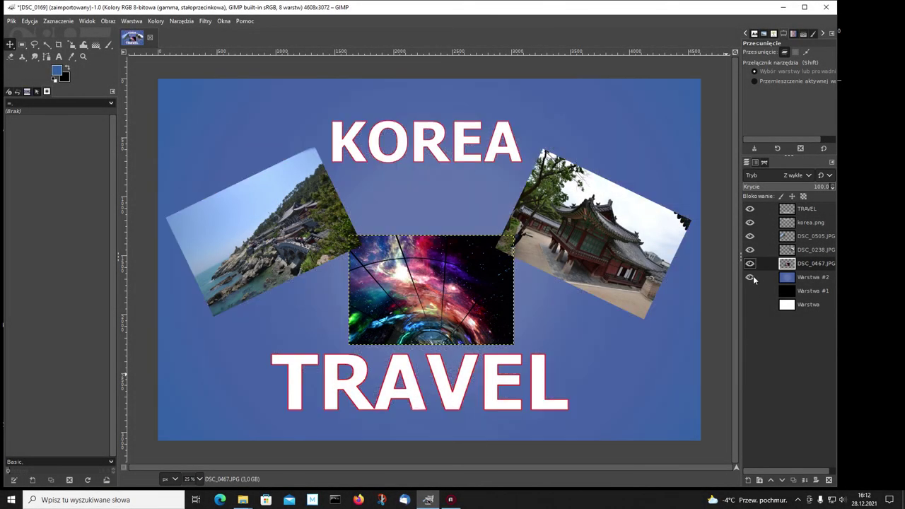